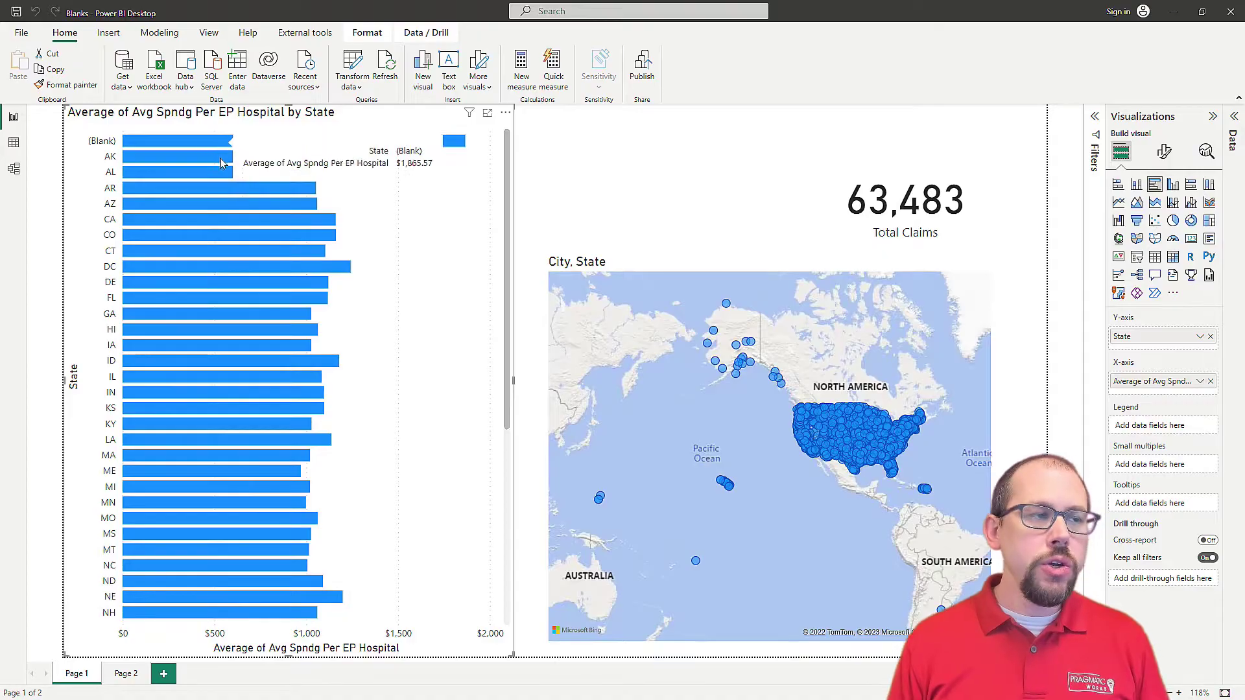
Step: Cross-filter the page to the (Blank) state bar, then bring up that bar's data-point options
click(406, 140)
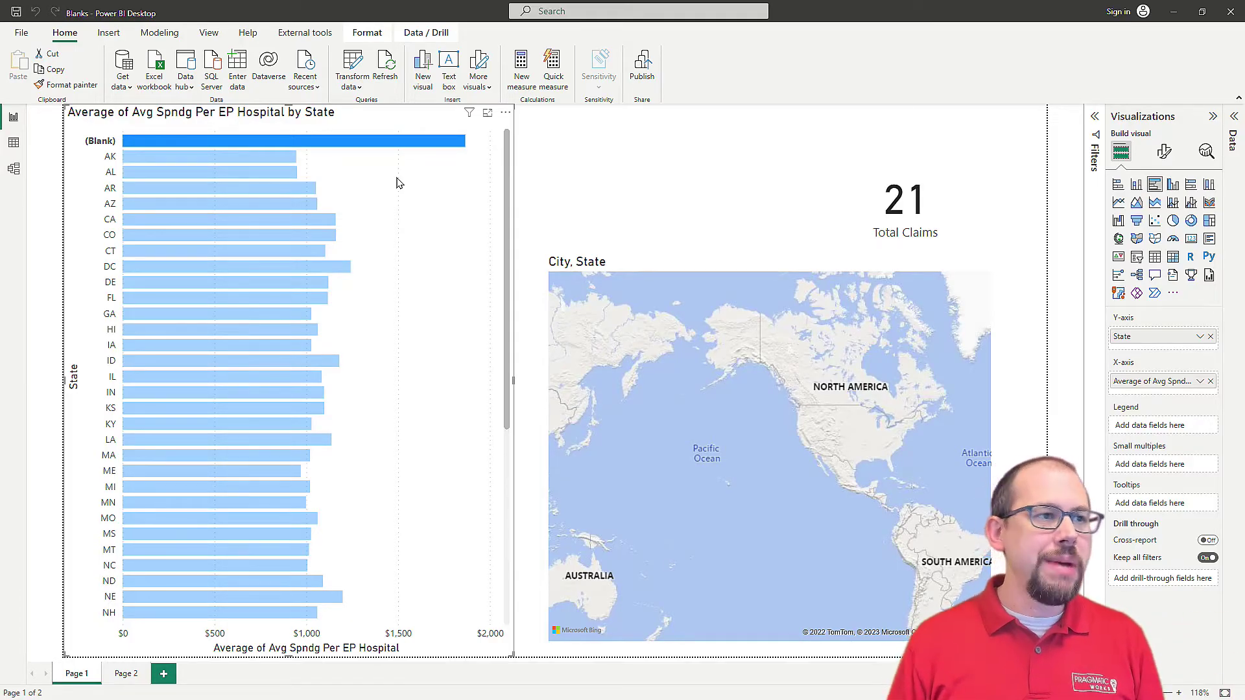
right_click(344, 143)
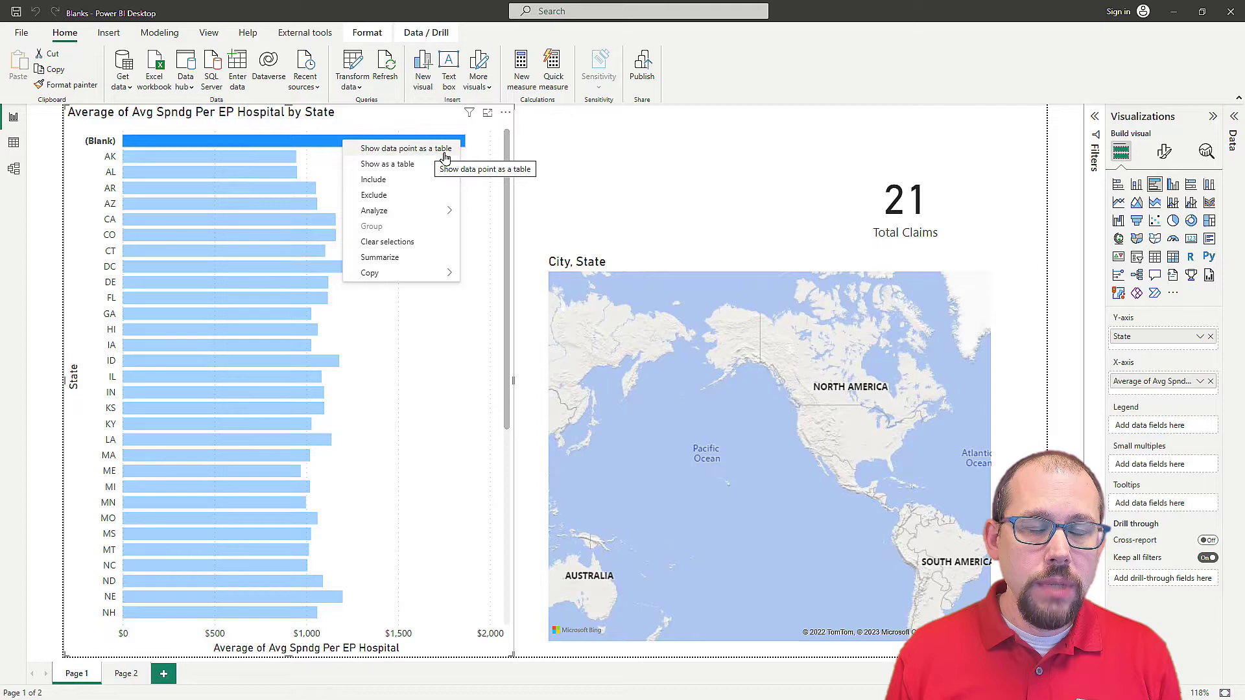
Step: Show the (Blank) bar's 21 rows as a table, revealing facility 670265 in TX
click(445, 157)
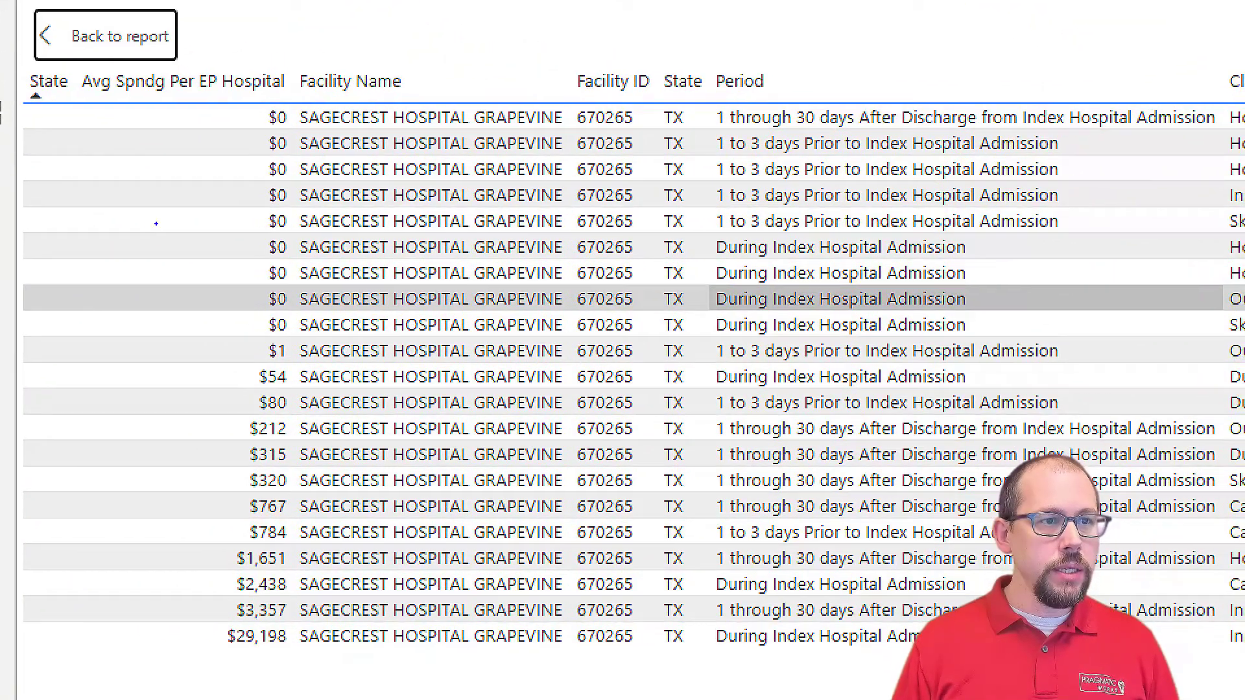
mouse_move(287, 52)
mouse_down()
mouse_move(644, 500)
mouse_move(554, 660)
mouse_move(569, 663)
mouse_up()
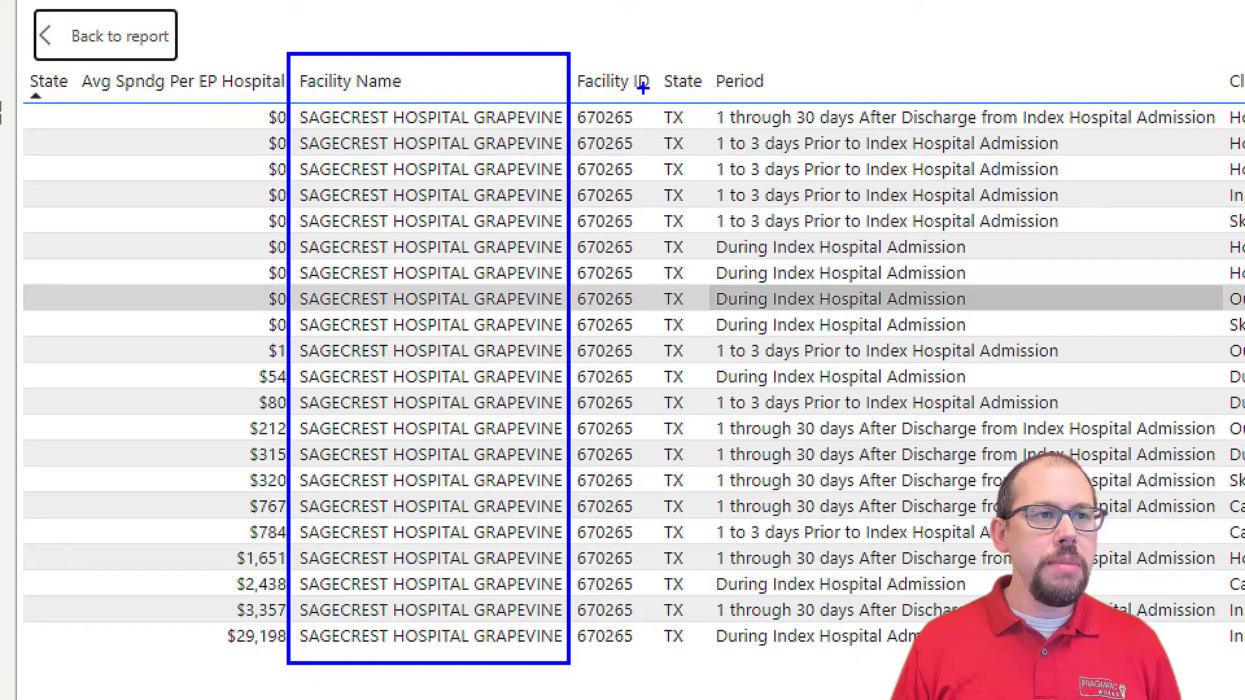
drag(638, 70, 732, 2)
drag(712, 72, 790, 29)
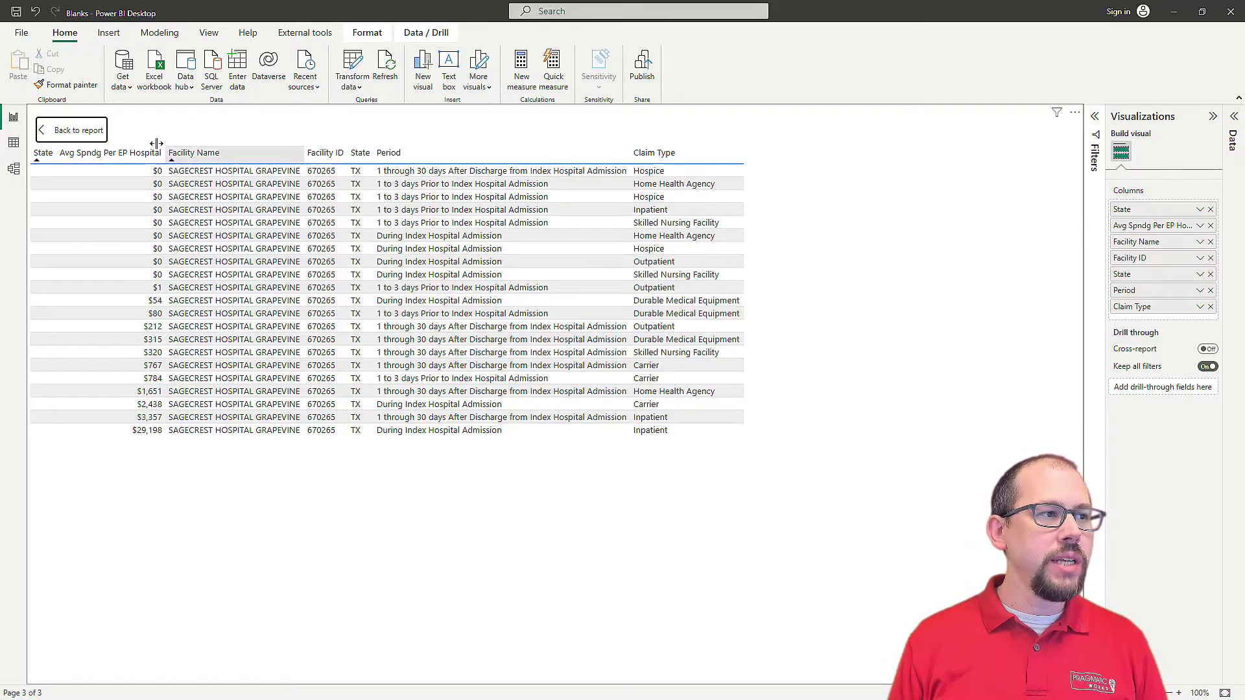
Step: Go back to the report, then show the Hospitals table's data in Table view
ctrl+click(49, 133)
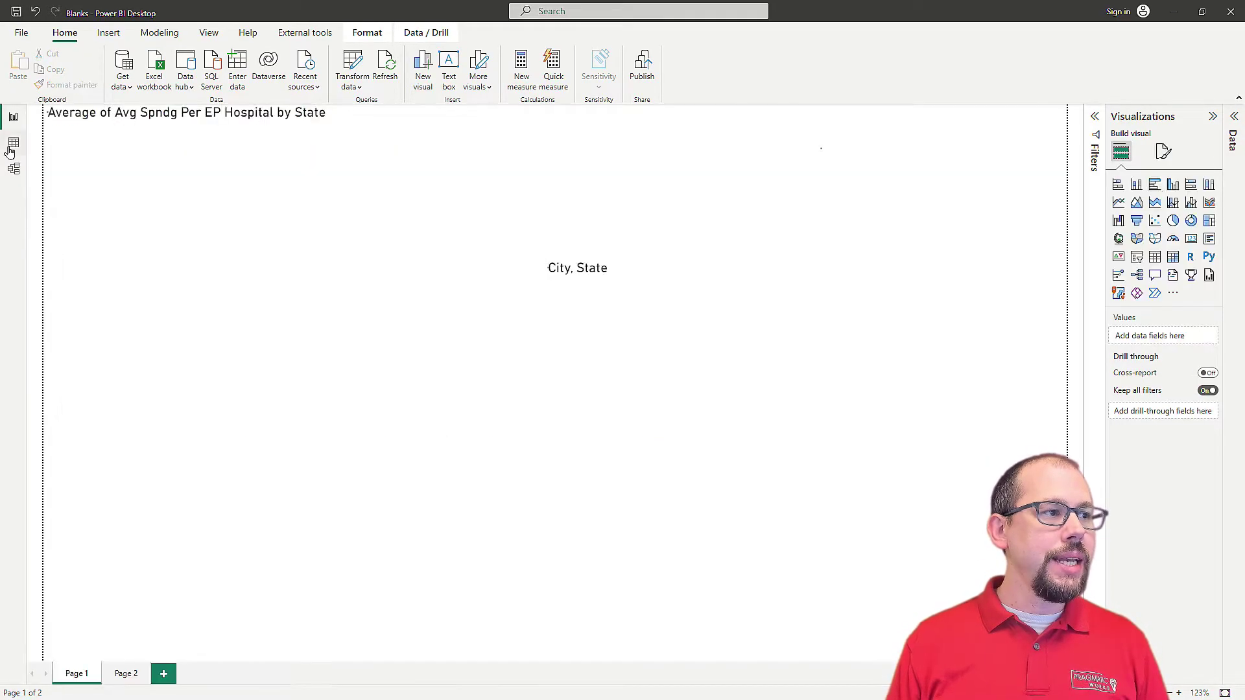
click(13, 143)
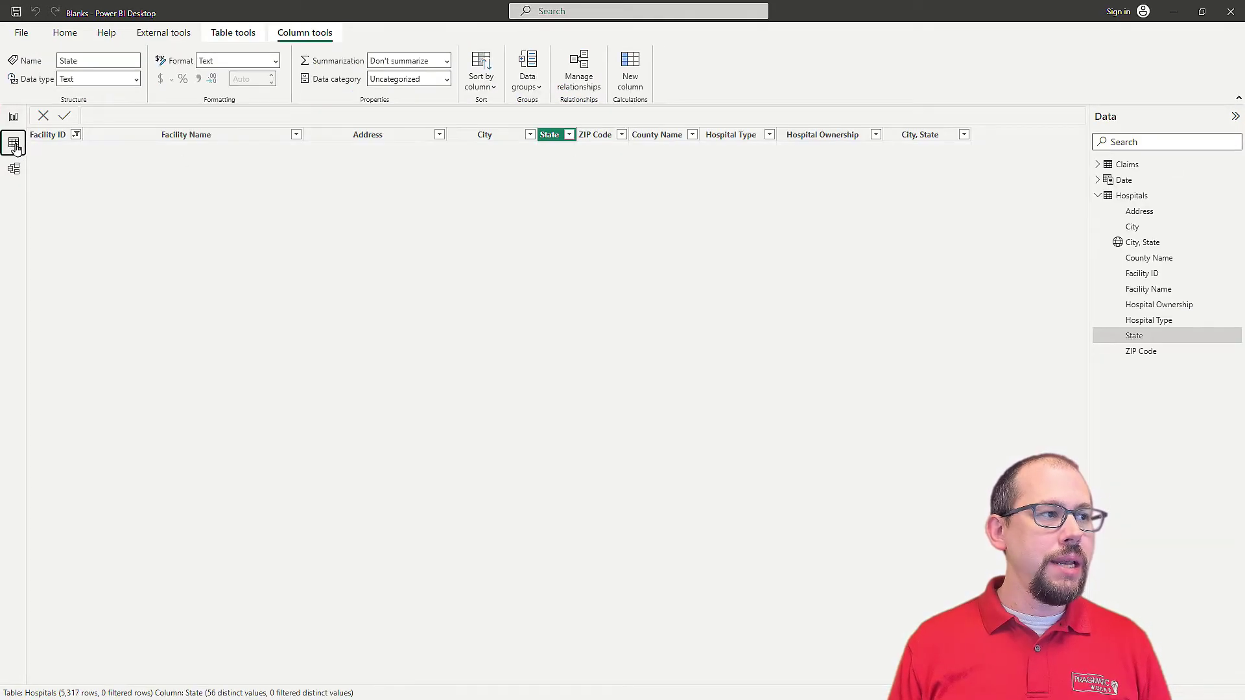
click(1102, 196)
click(1124, 202)
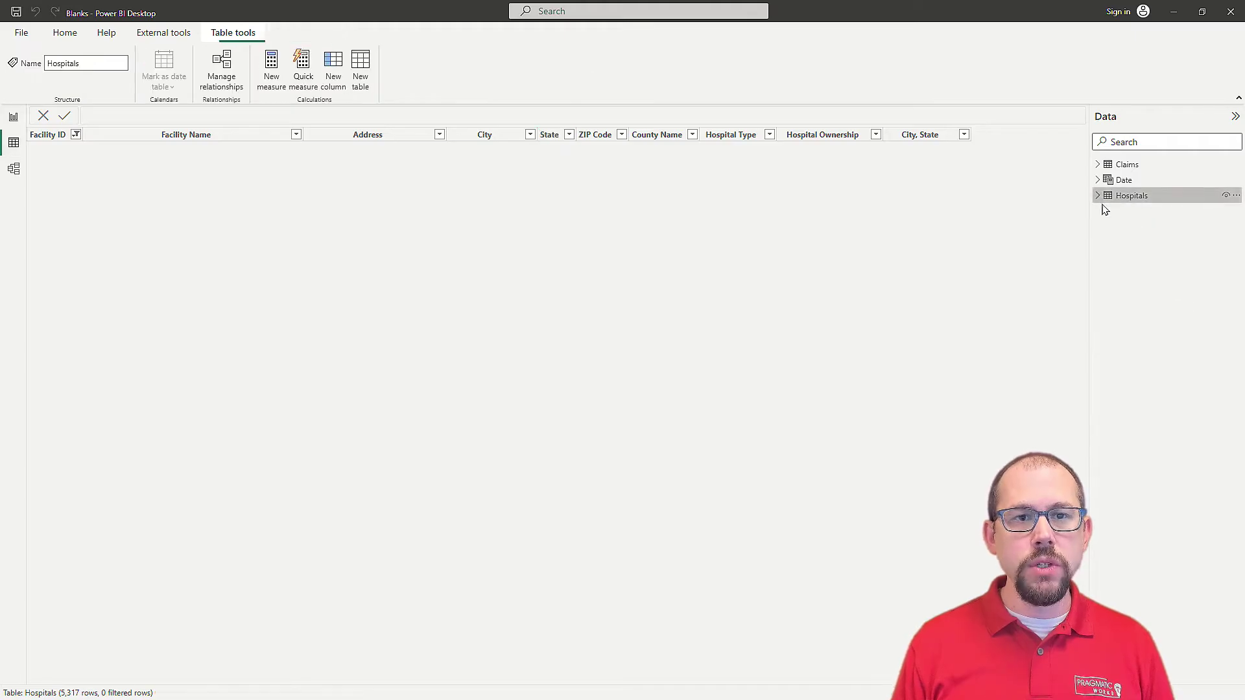
Step: Clear the Hospitals Facility ID filter and search its values for 670265, finding no match
click(74, 136)
click(693, 333)
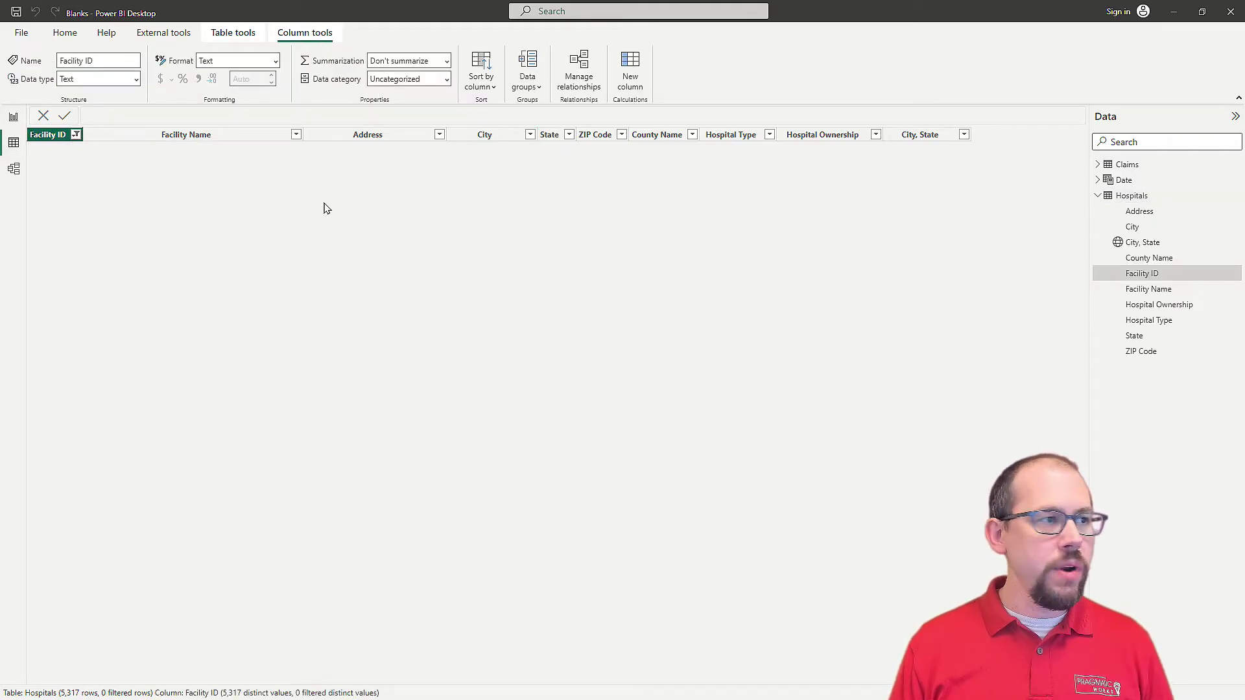
click(1098, 196)
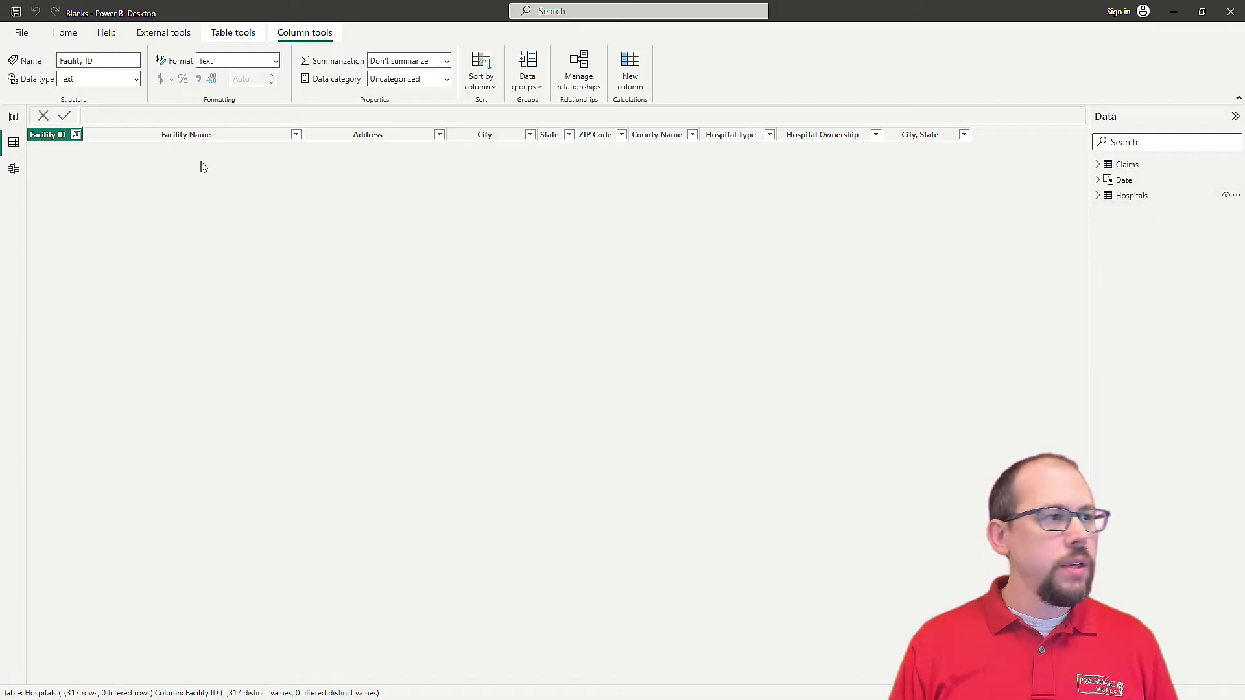
click(76, 135)
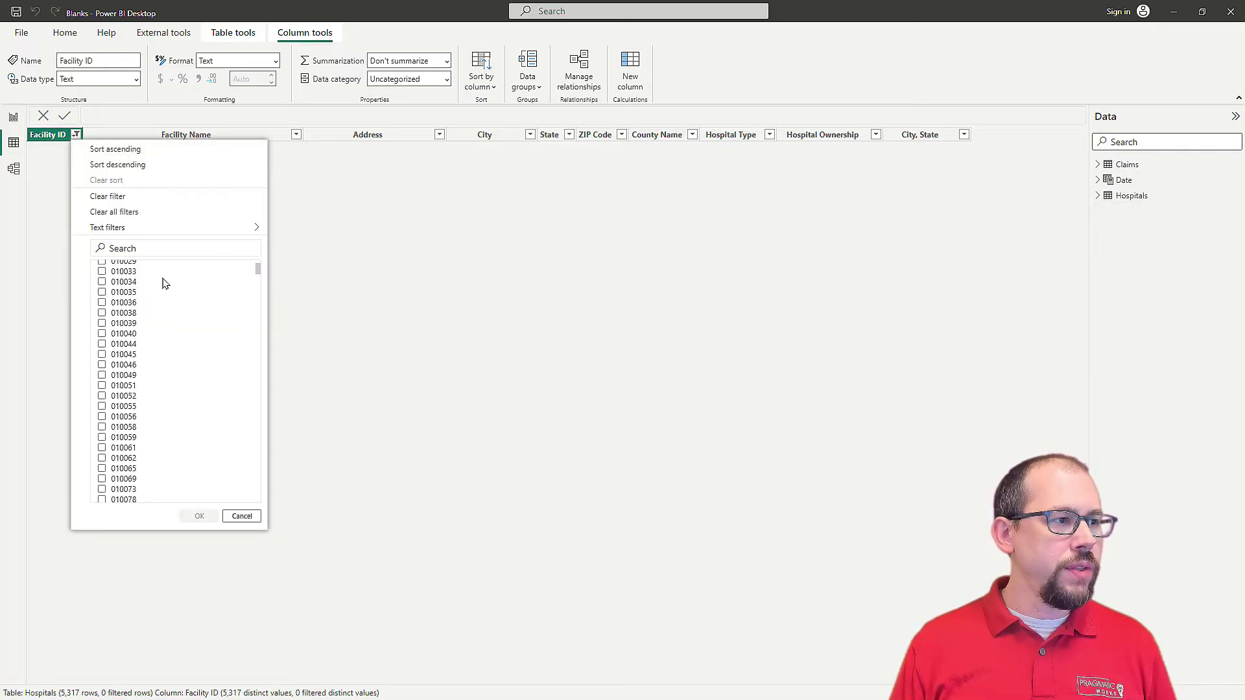
click(120, 196)
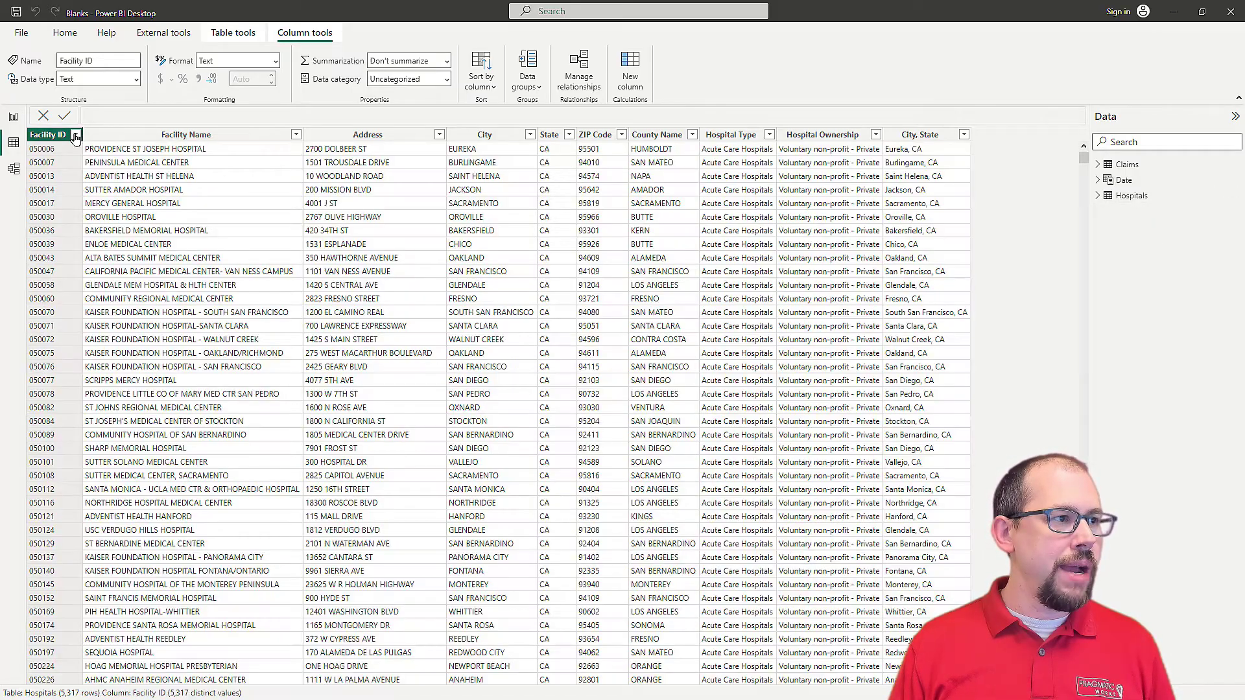
click(76, 135)
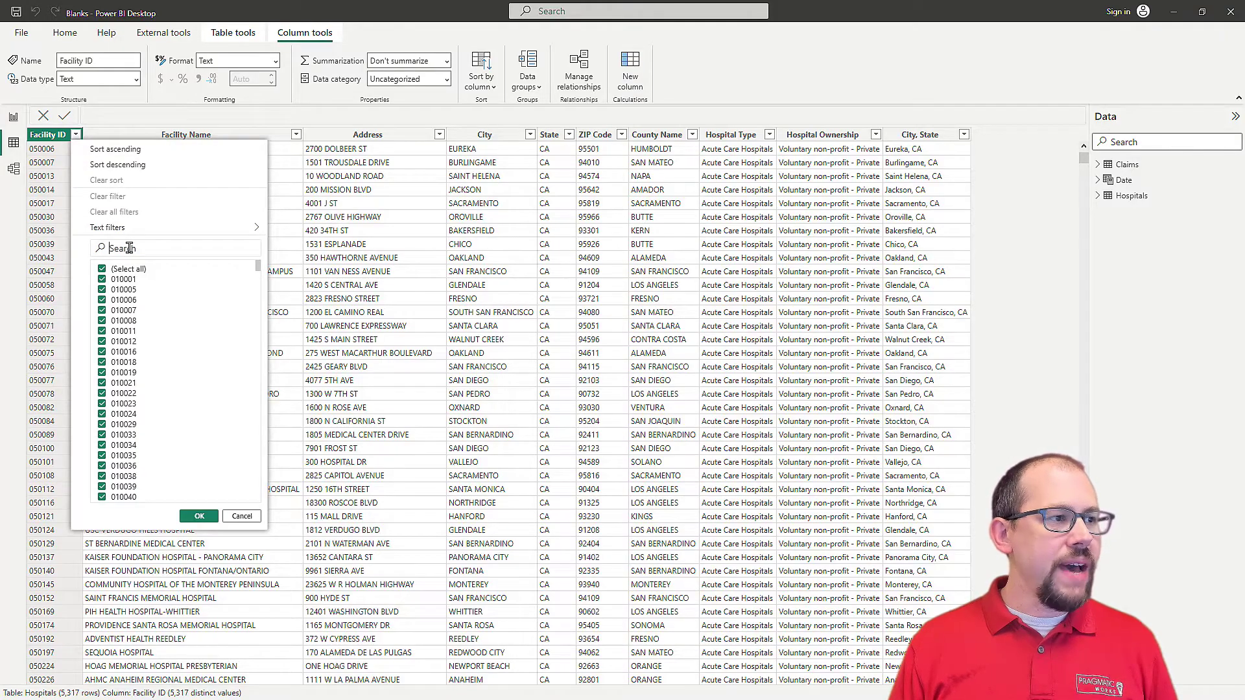
text(670255)
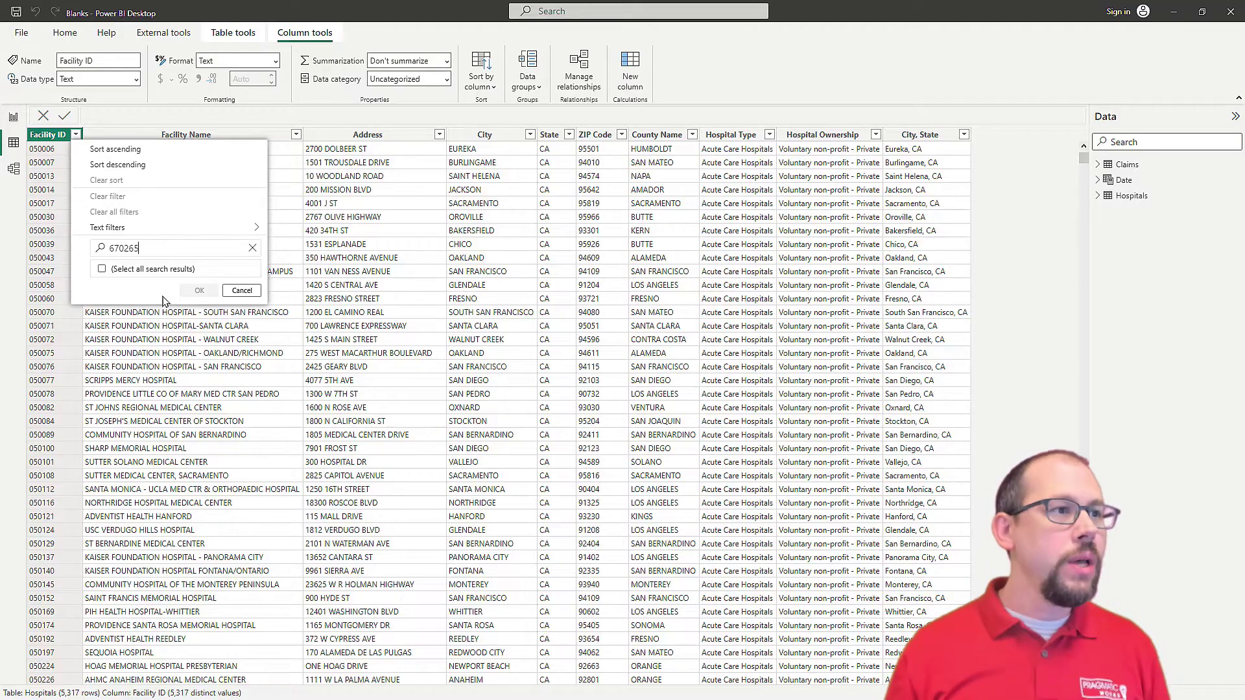
Step: Dismiss the Facility ID filter list and launch Transform data on the Hospitals query
click(65, 33)
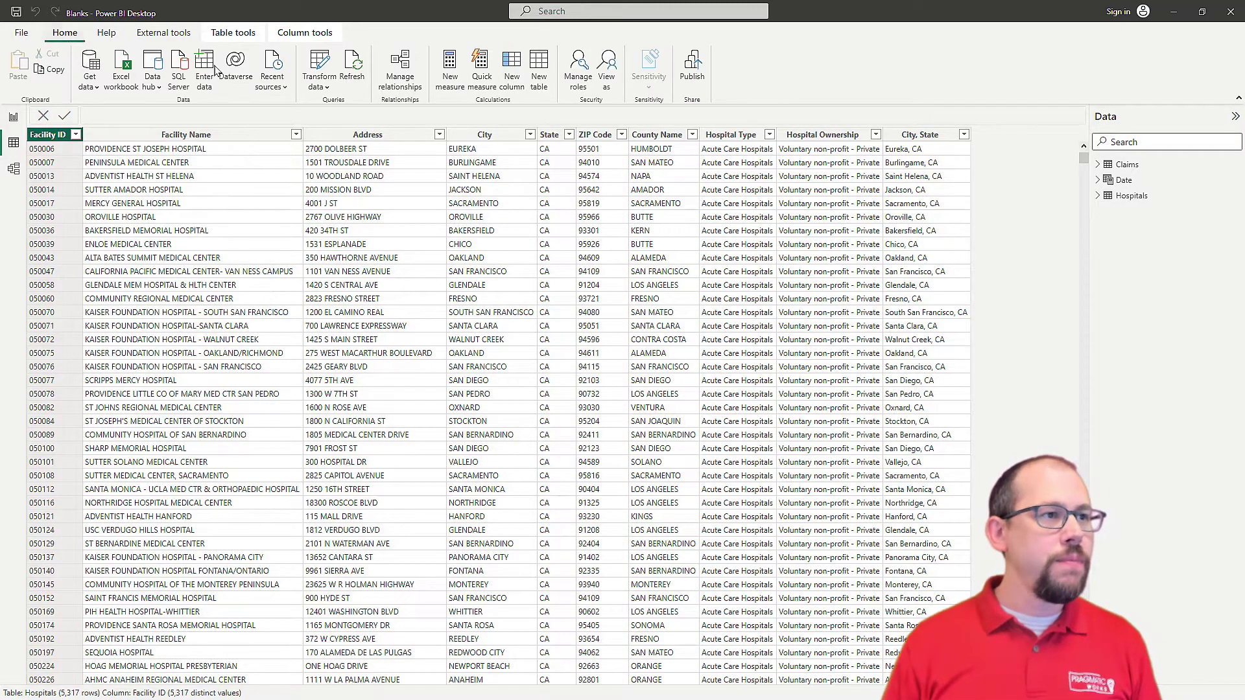
click(324, 67)
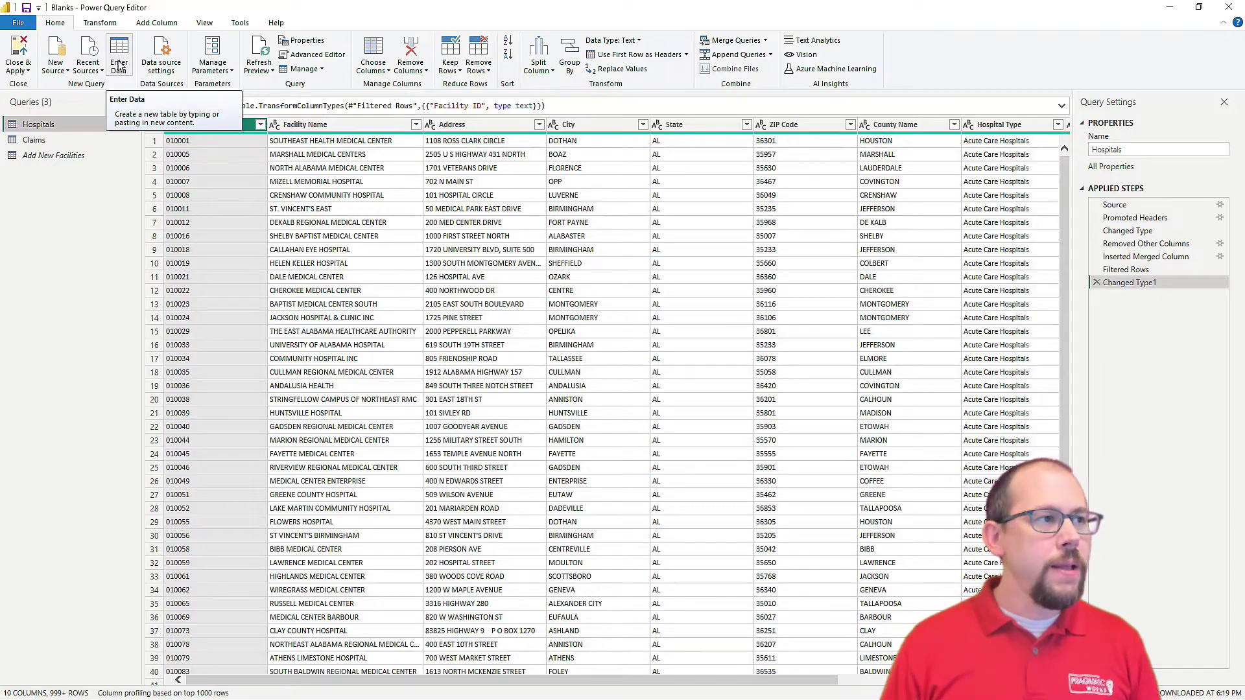
Step: Start a manually entered table with a Facility ID column holding 670265
click(119, 55)
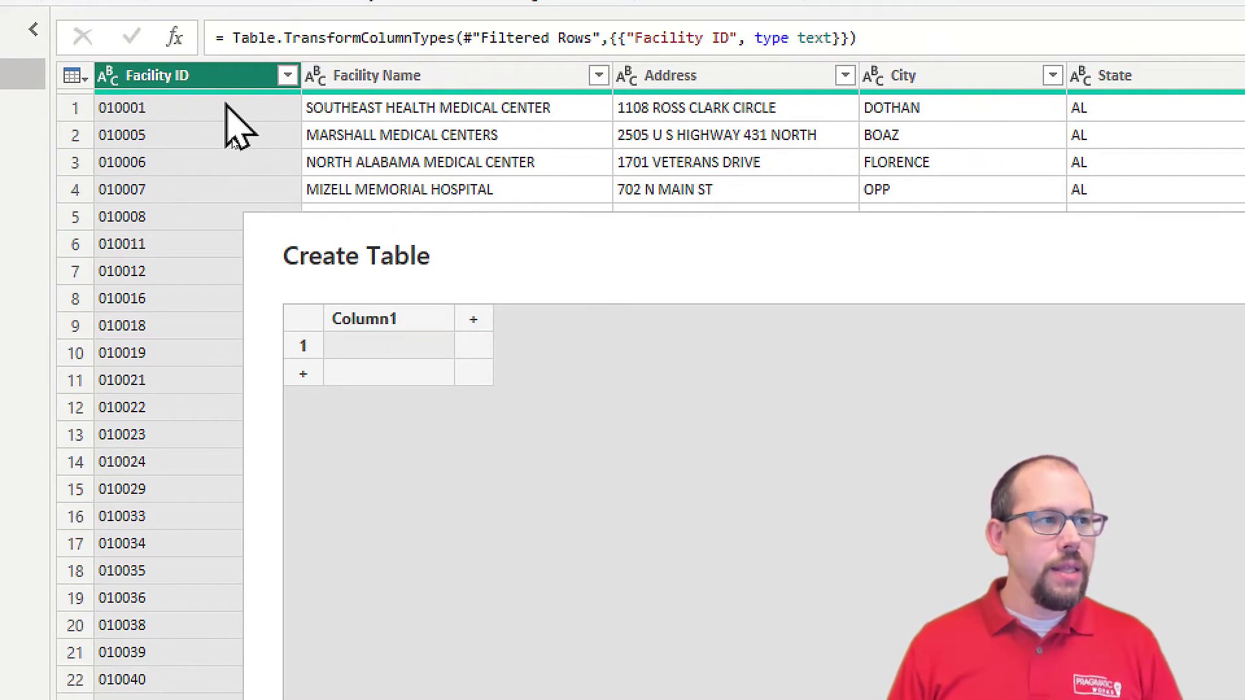
double_click(370, 321)
text(fACILI)
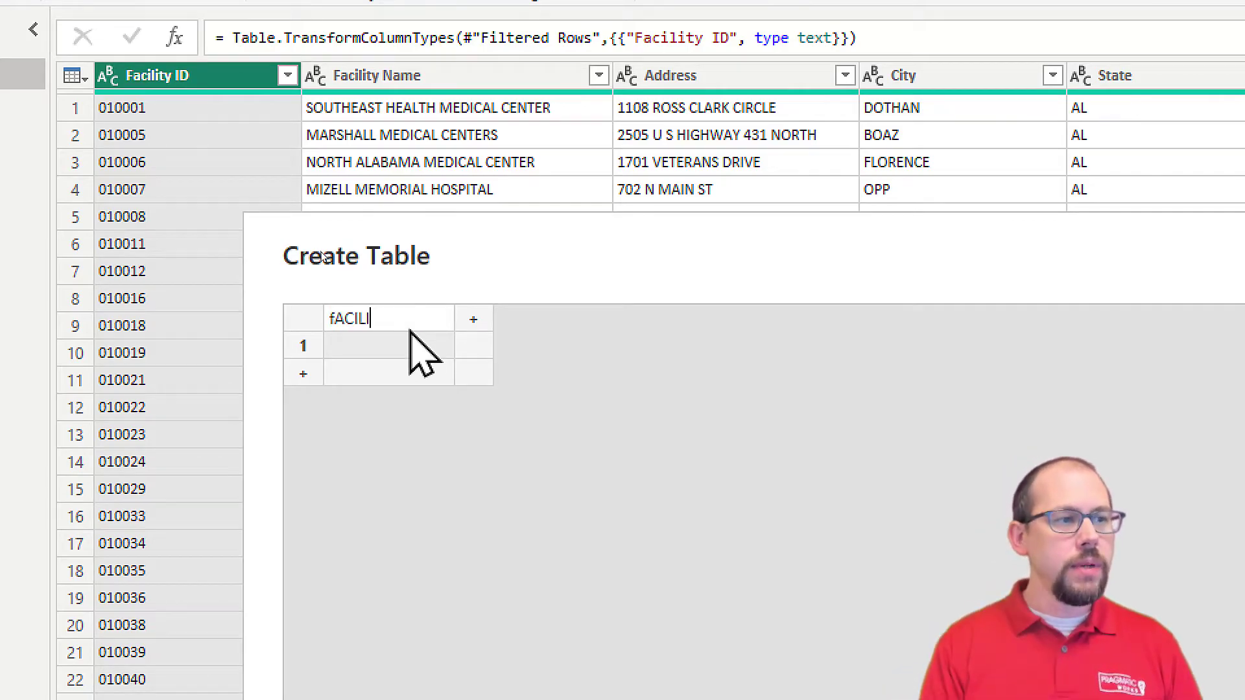
key(BackSpace)
key(BackSpace)
key(BackSpace)
key(BackSpace)
key(BackSpace)
key(BackSpace)
text(Facility)
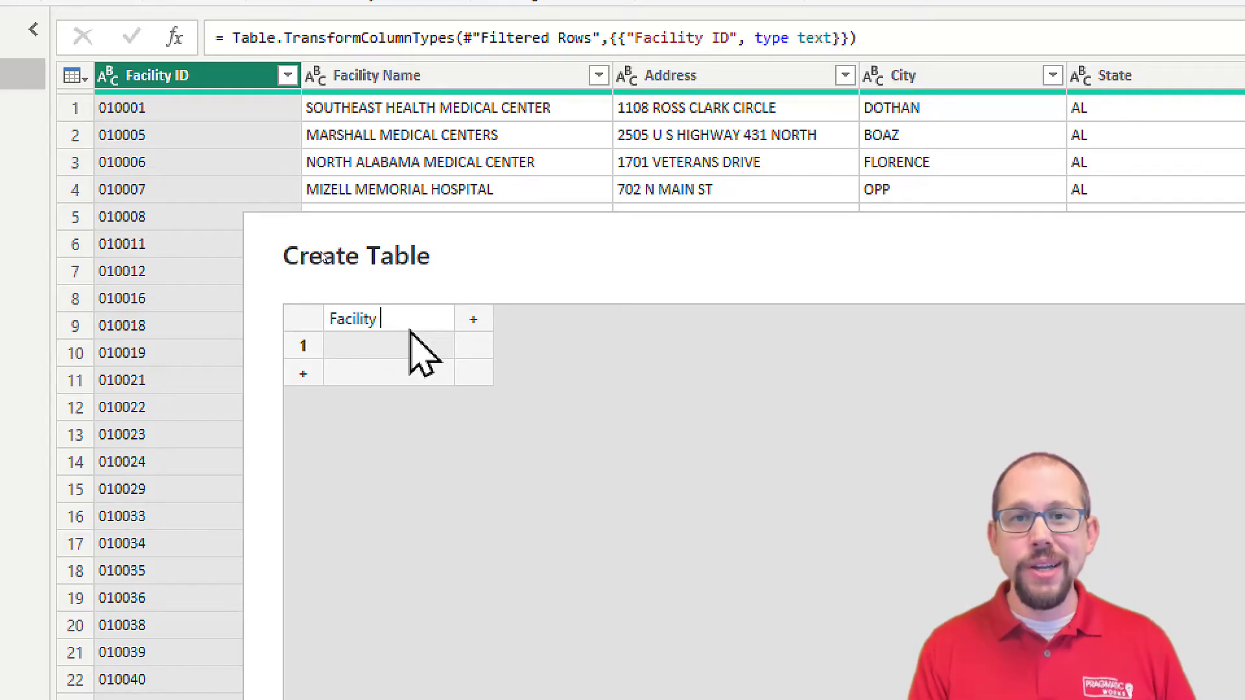
text( ID)
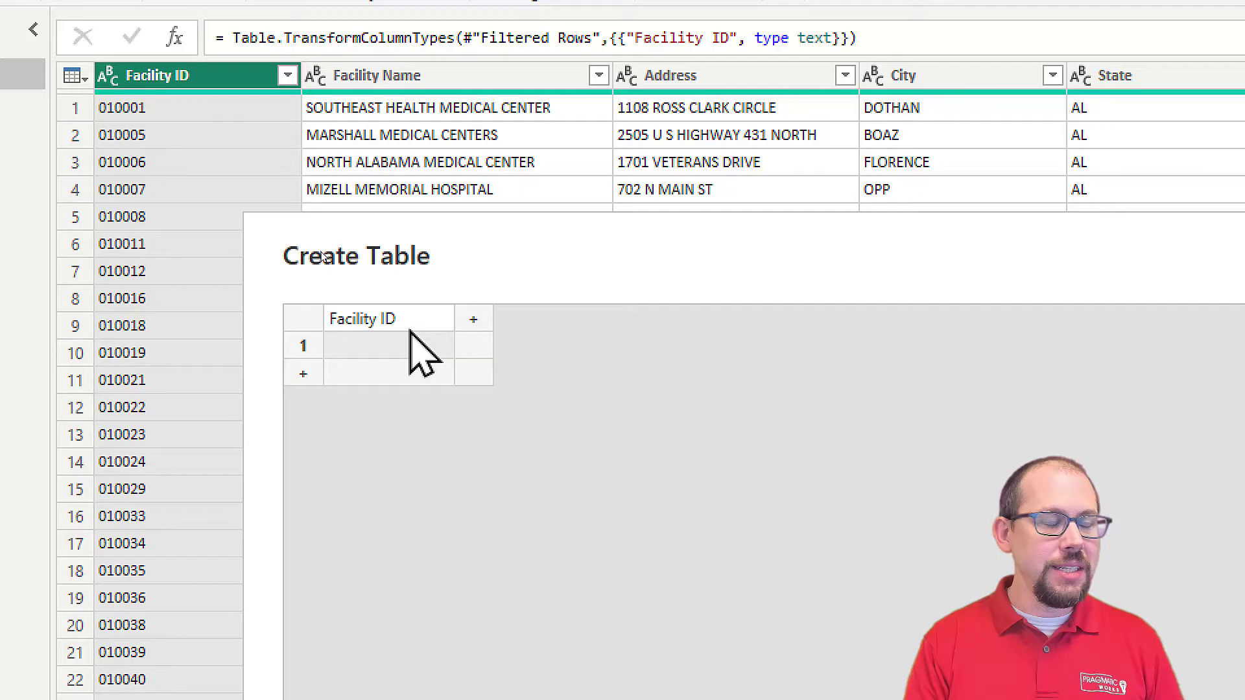
key(Return)
text(670265)
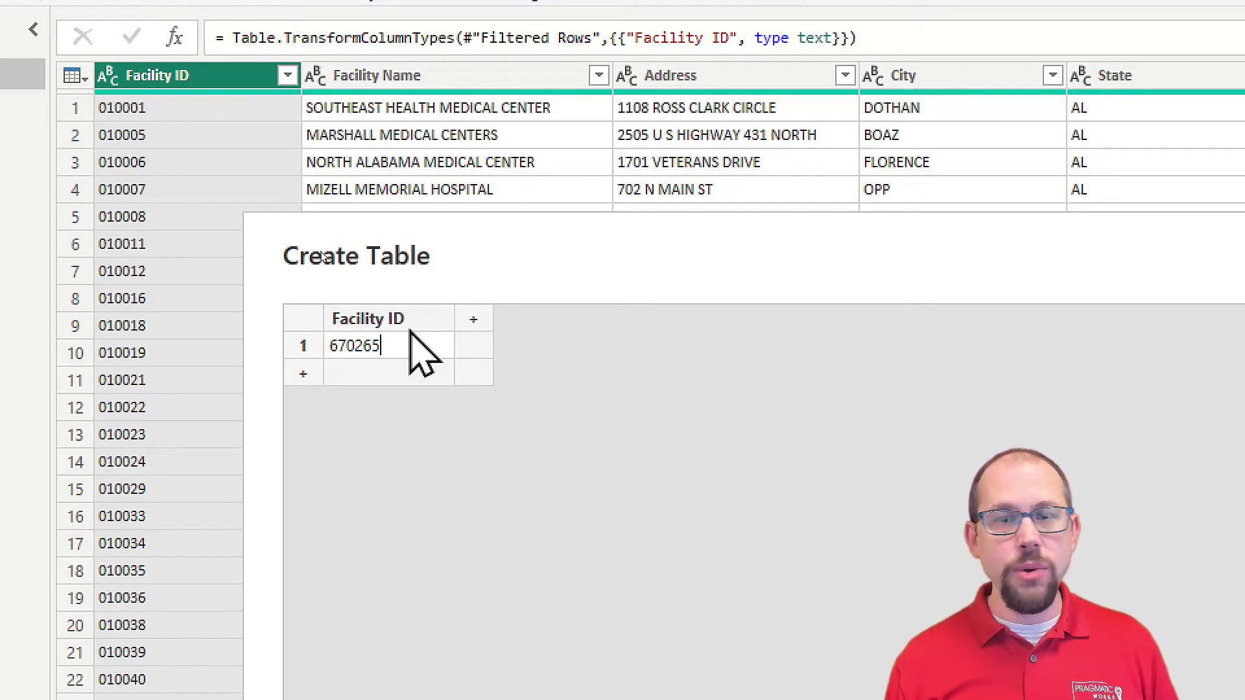
Step: Add a Facility Name column with the value Sagecrest Hospital
click(474, 320)
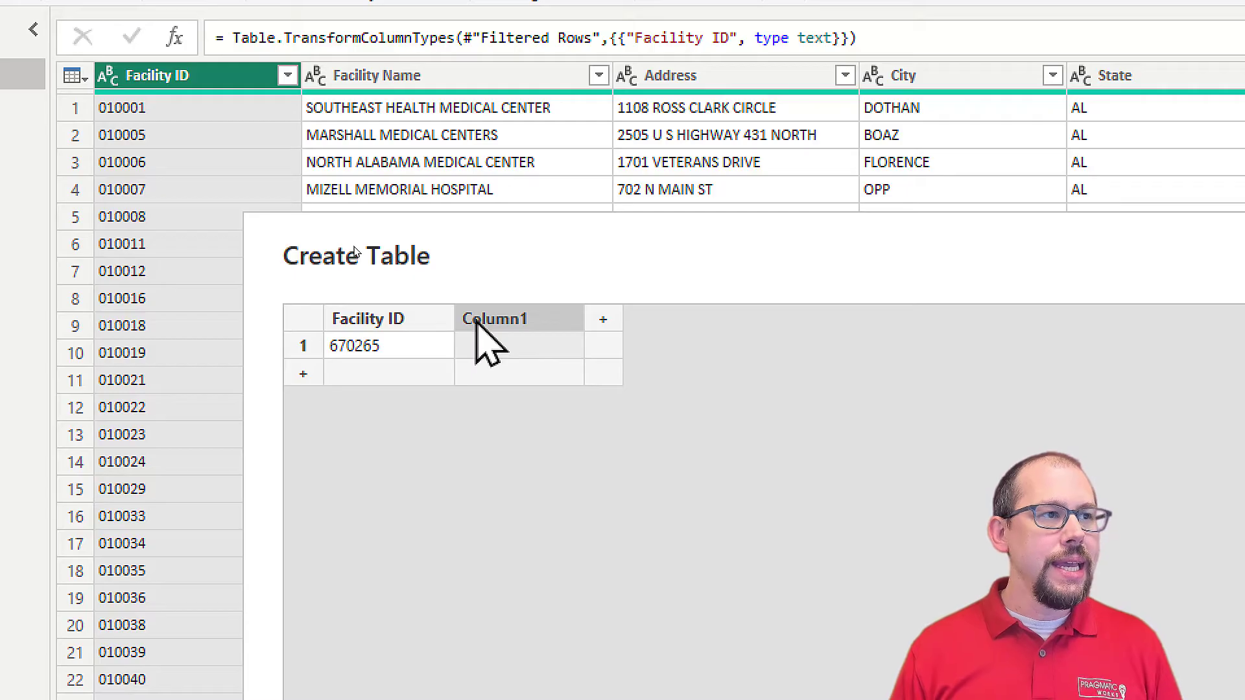
double_click(514, 321)
text(Fac)
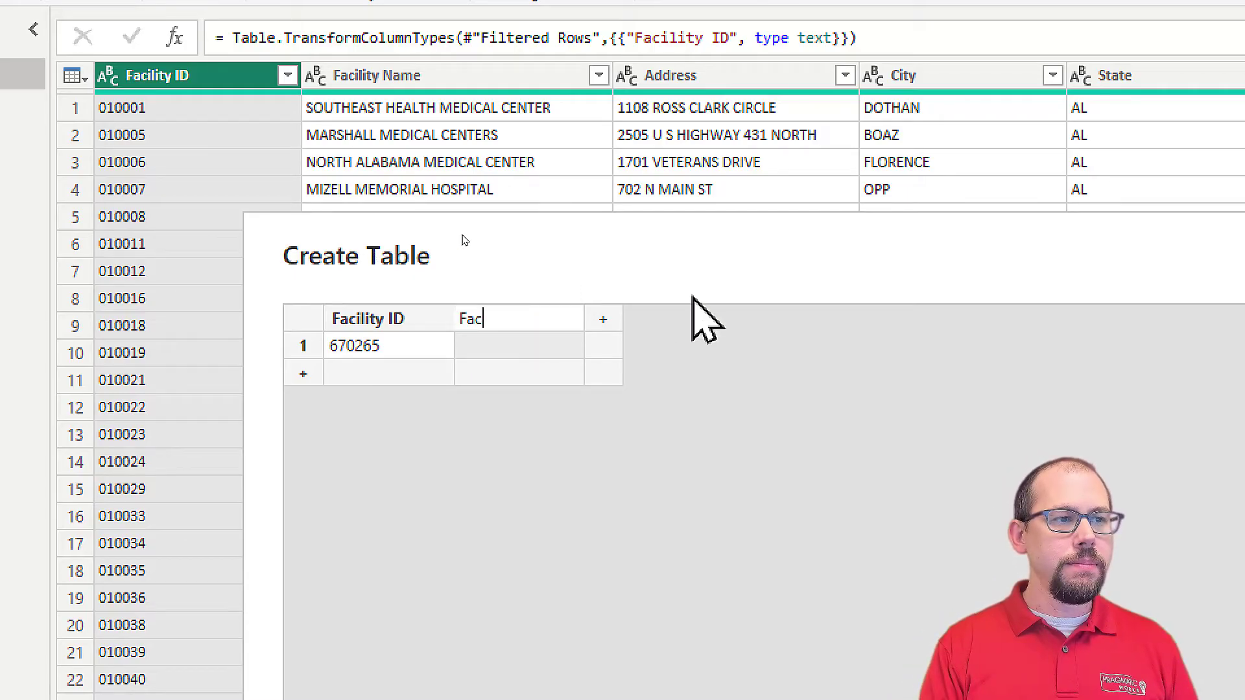
text(ility  Nam)
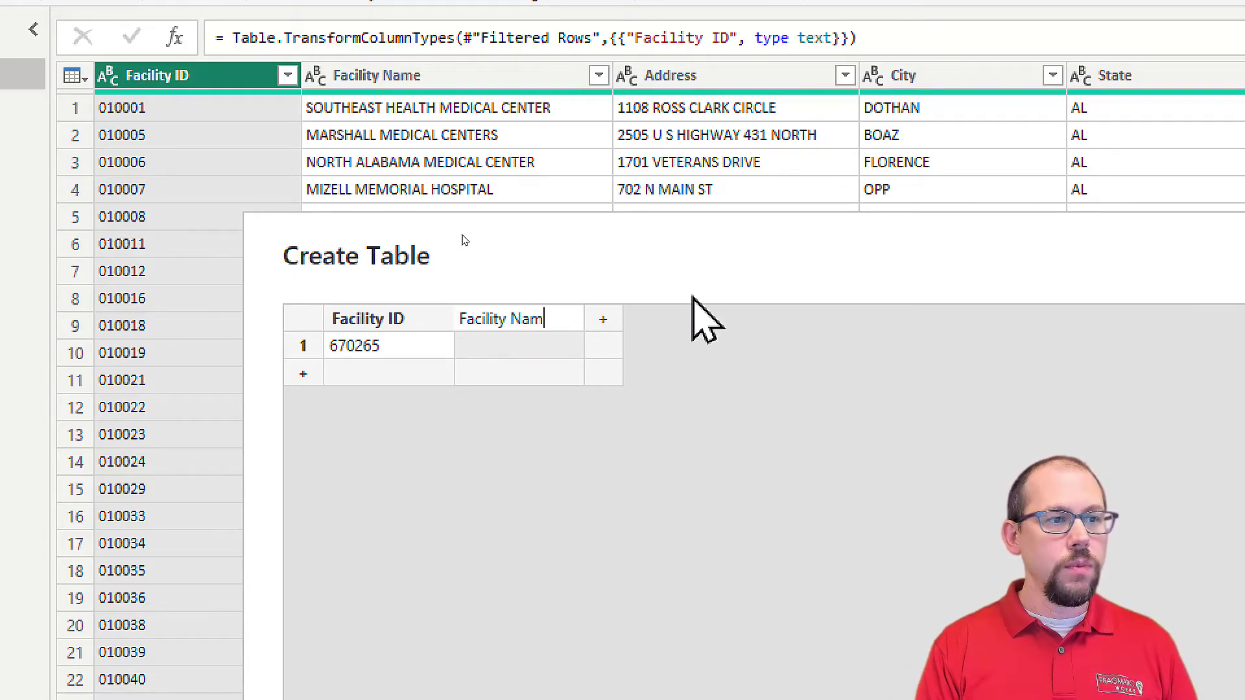
text(e)
key(Return)
text(S)
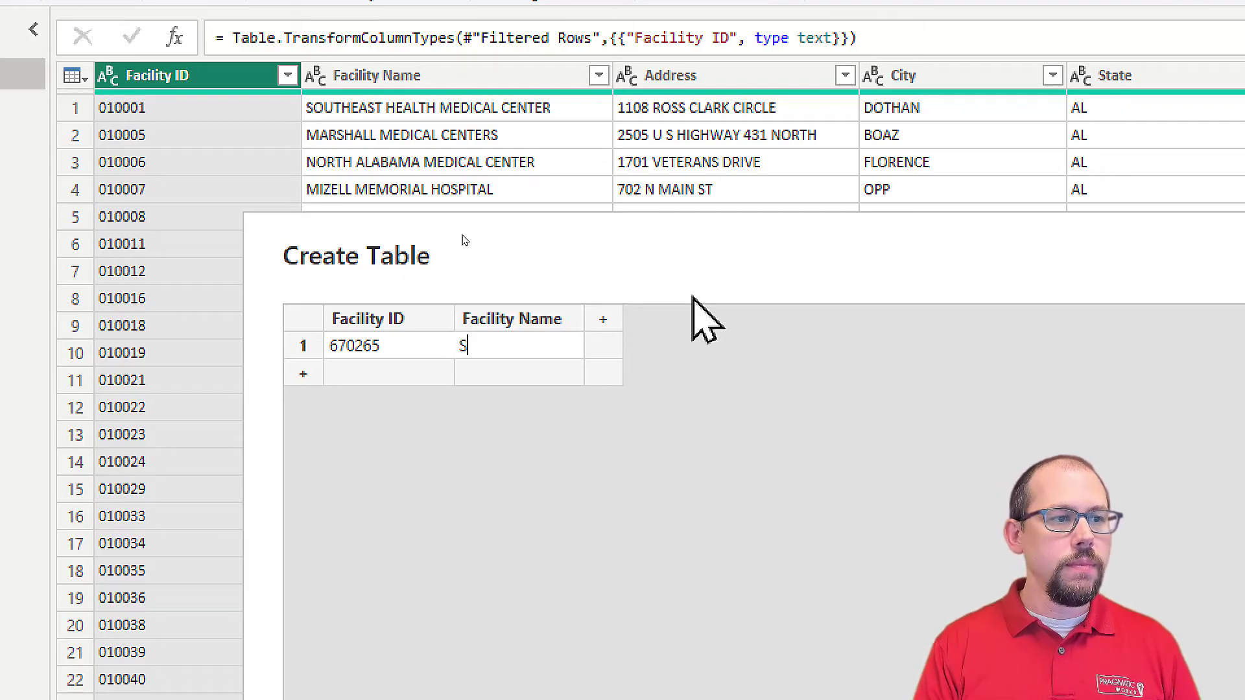
text(agecrest Hospital)
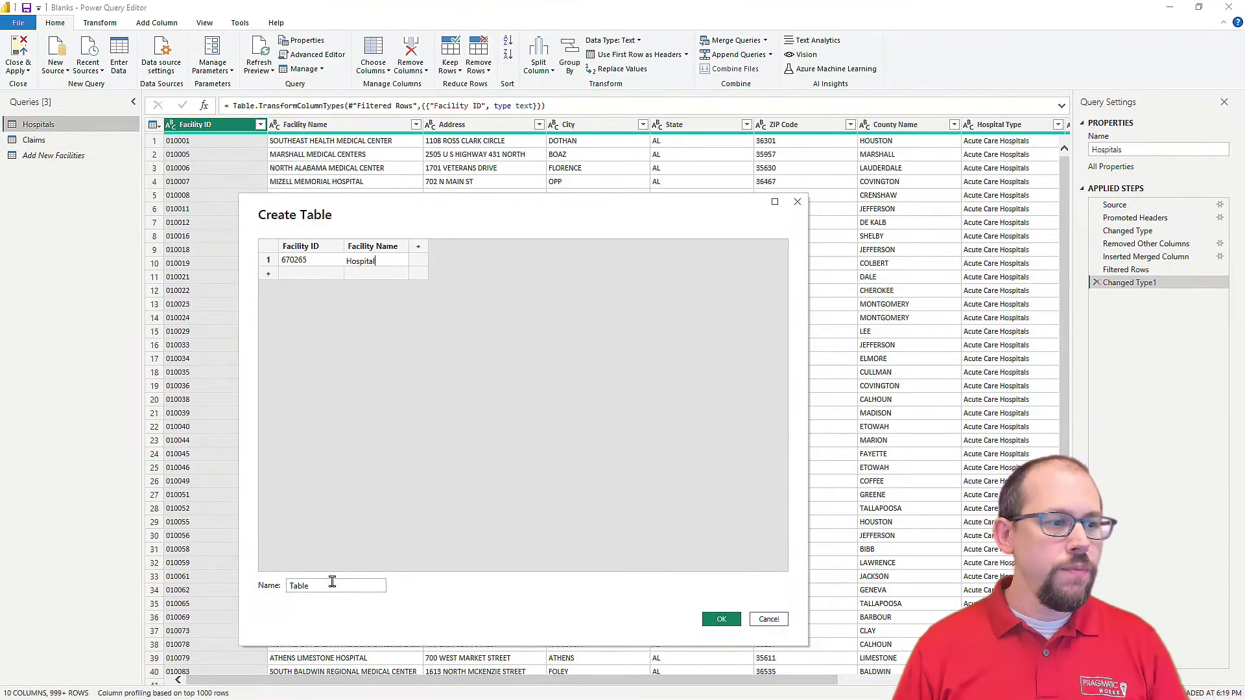
Step: Name the entered table 'Add New Hospitals' and create the query
click(333, 585)
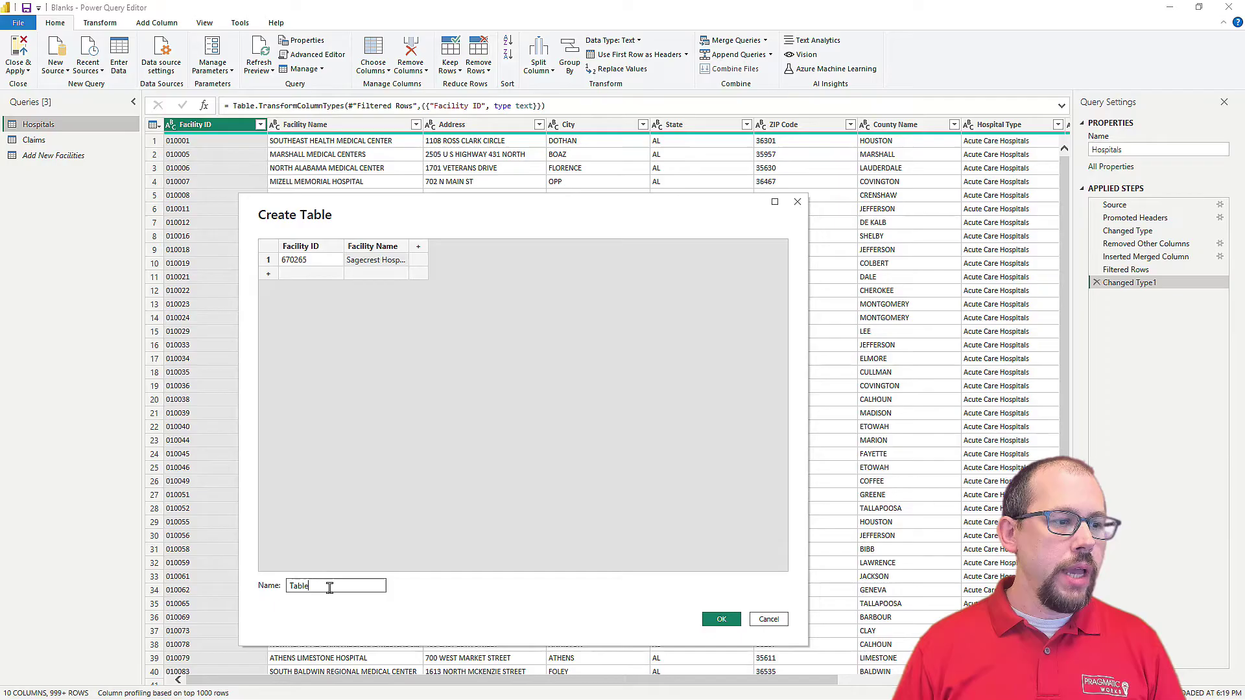
double_click(332, 586)
text(Add ne)
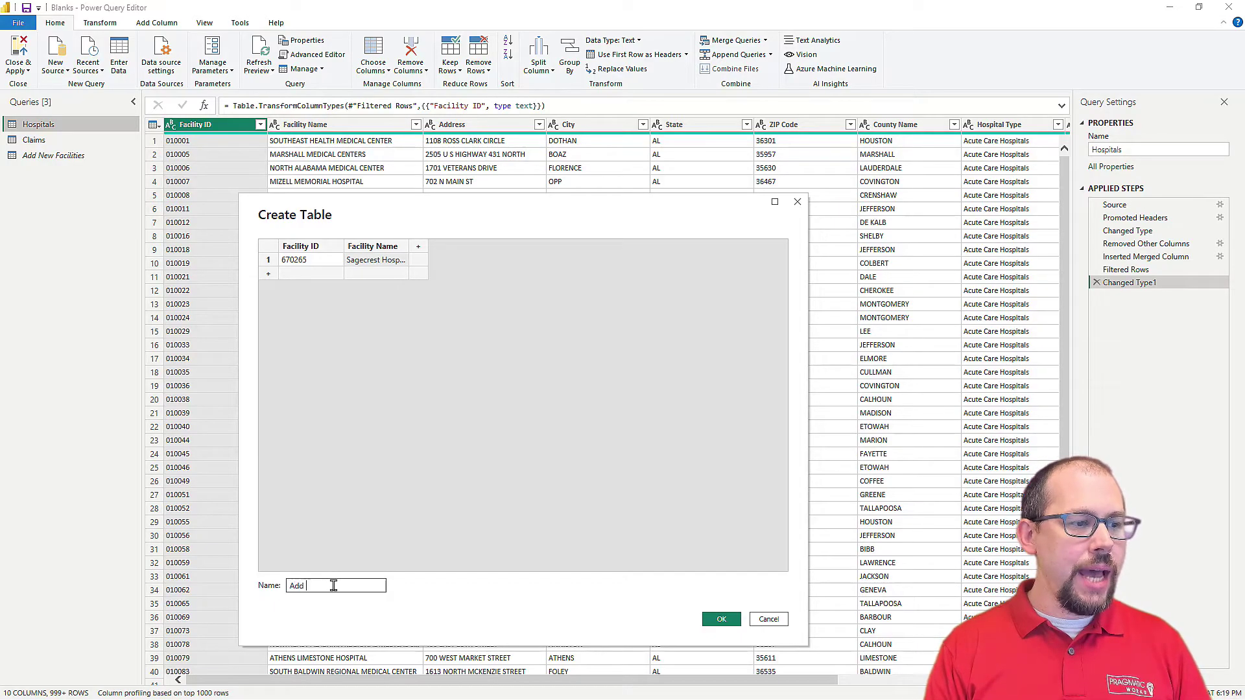
key(BackSpace)
key(BackSpace)
text(New Ho)
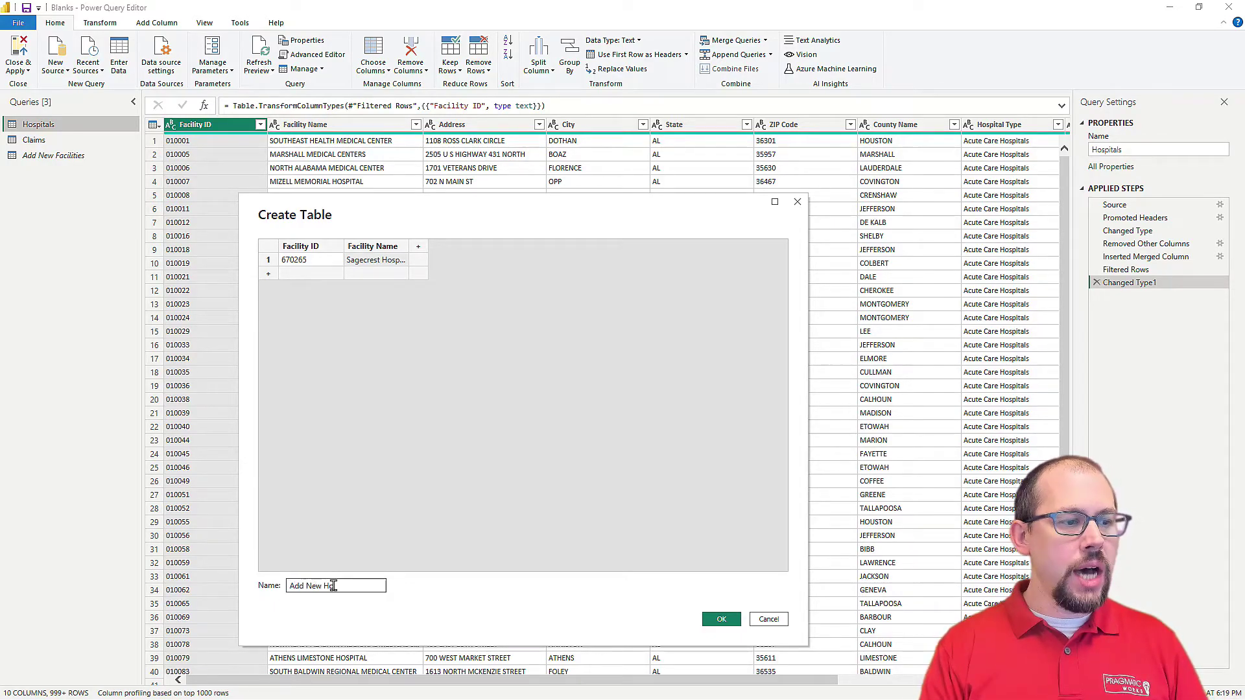
text(spoi)
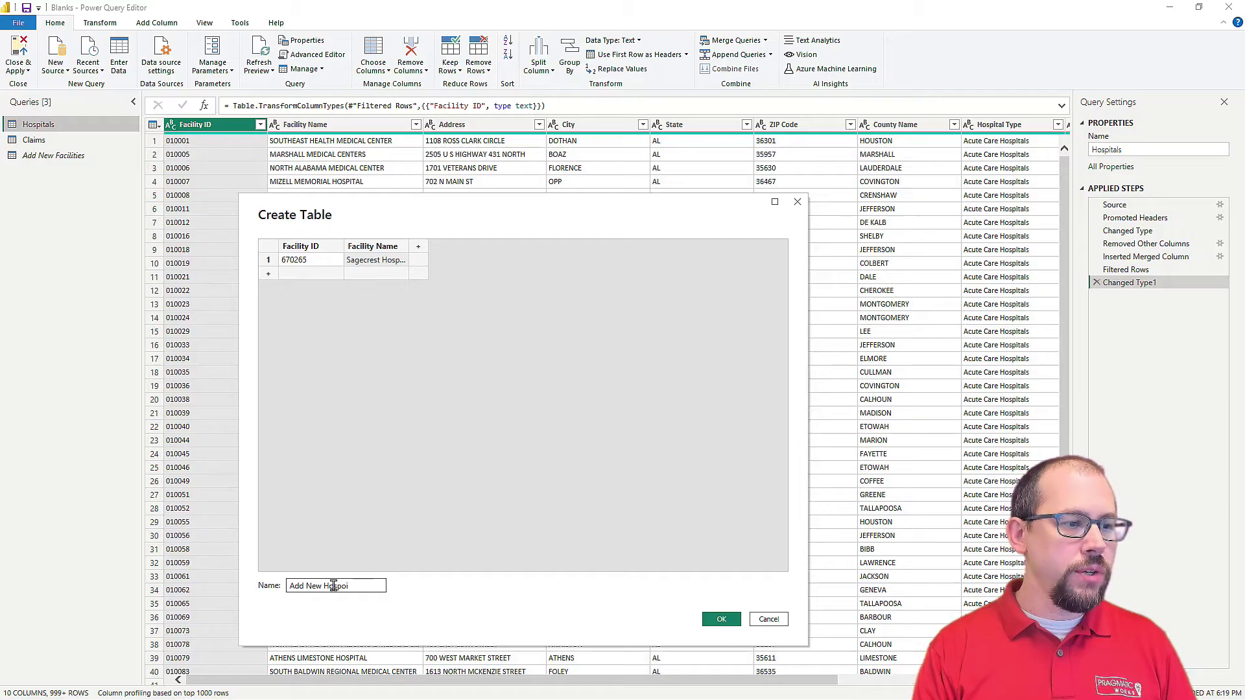
key(BackSpace)
key(BackSpace)
text(itals)
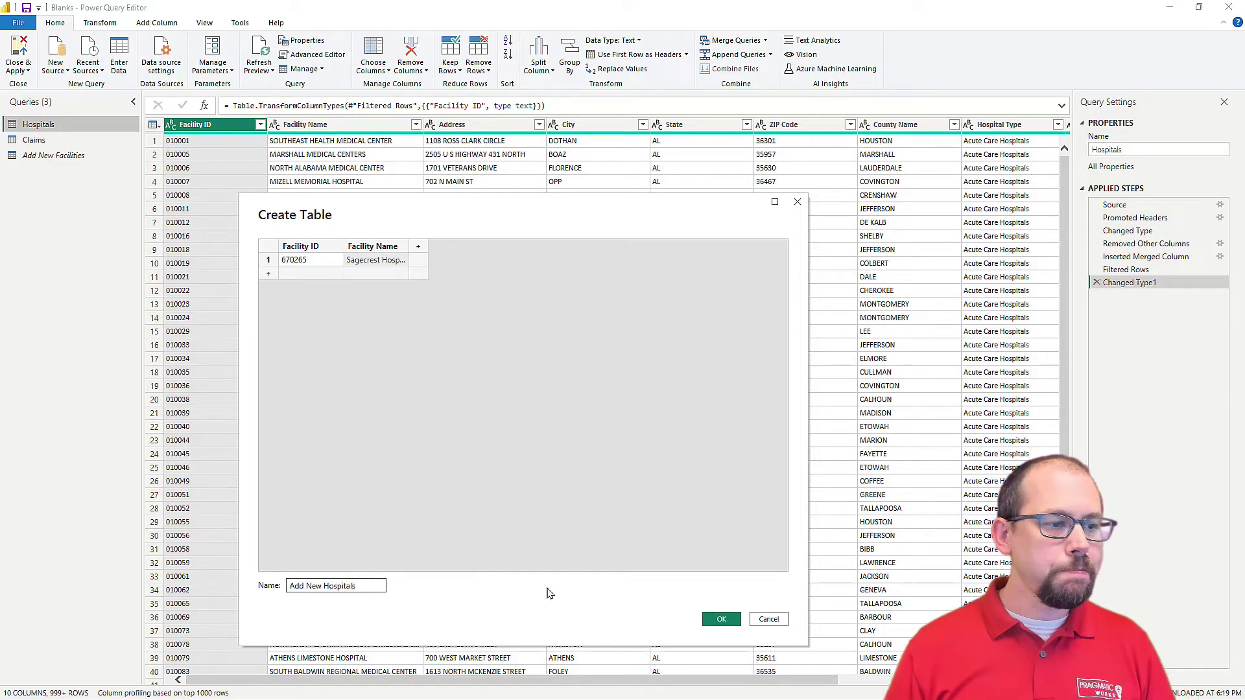
click(723, 619)
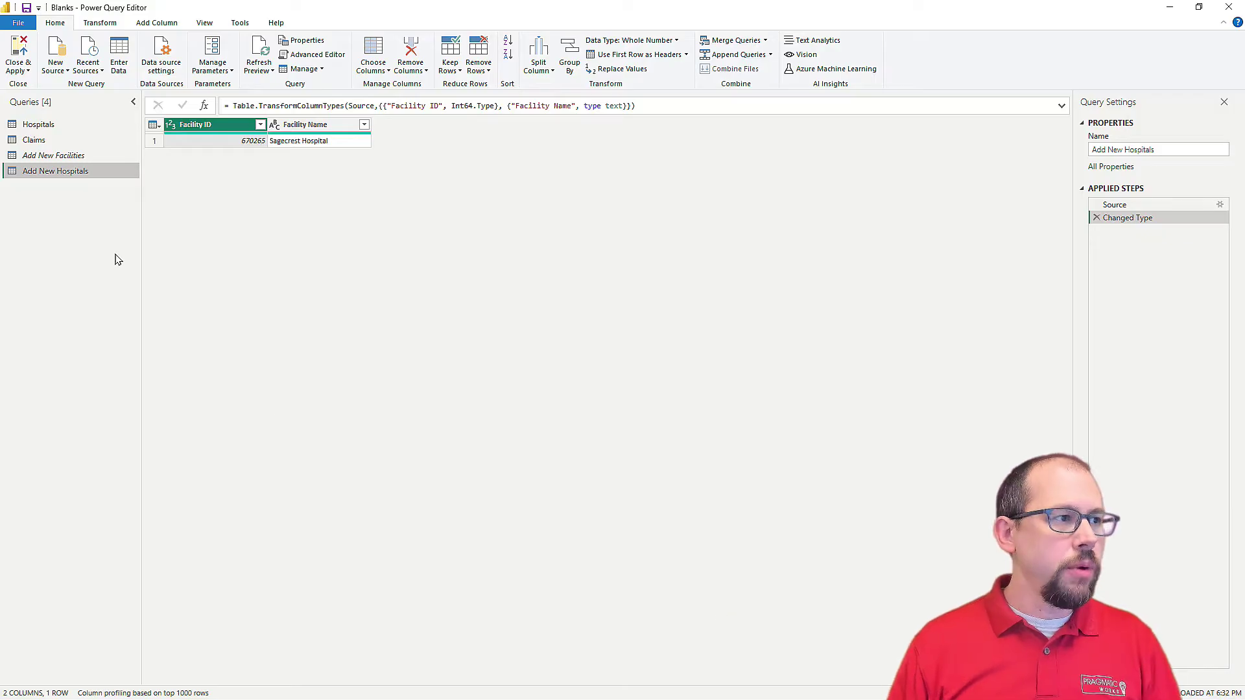
Step: With the Hospitals query selected, use Append Queries to add the Add New Hospitals table
click(32, 127)
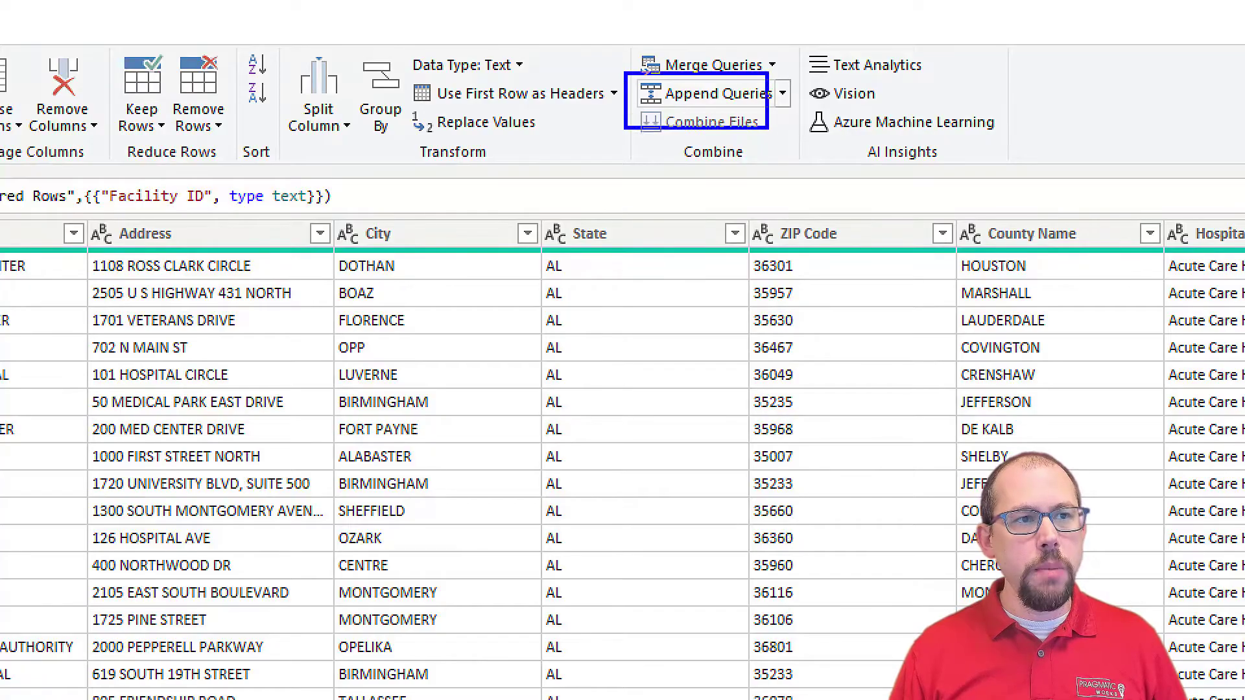
mouse_move(769, 127)
mouse_down()
mouse_move(798, 115)
mouse_move(893, 231)
mouse_up()
key(ctrl+z)
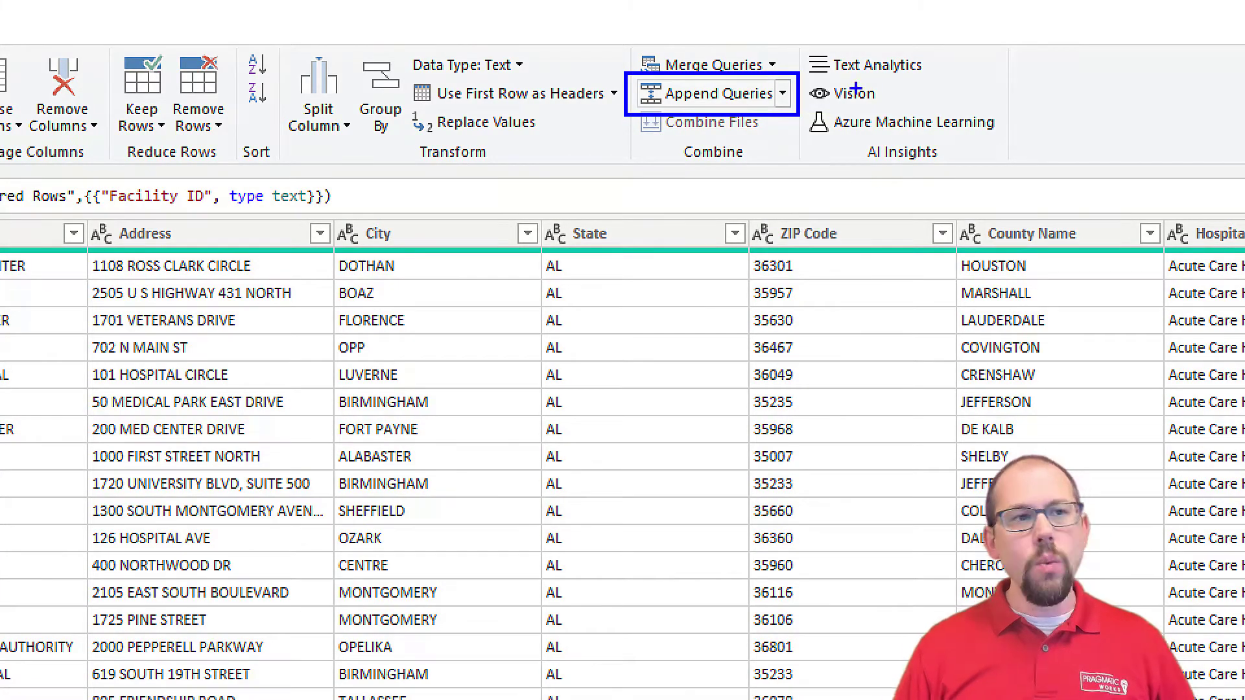
drag(809, 91, 932, 66)
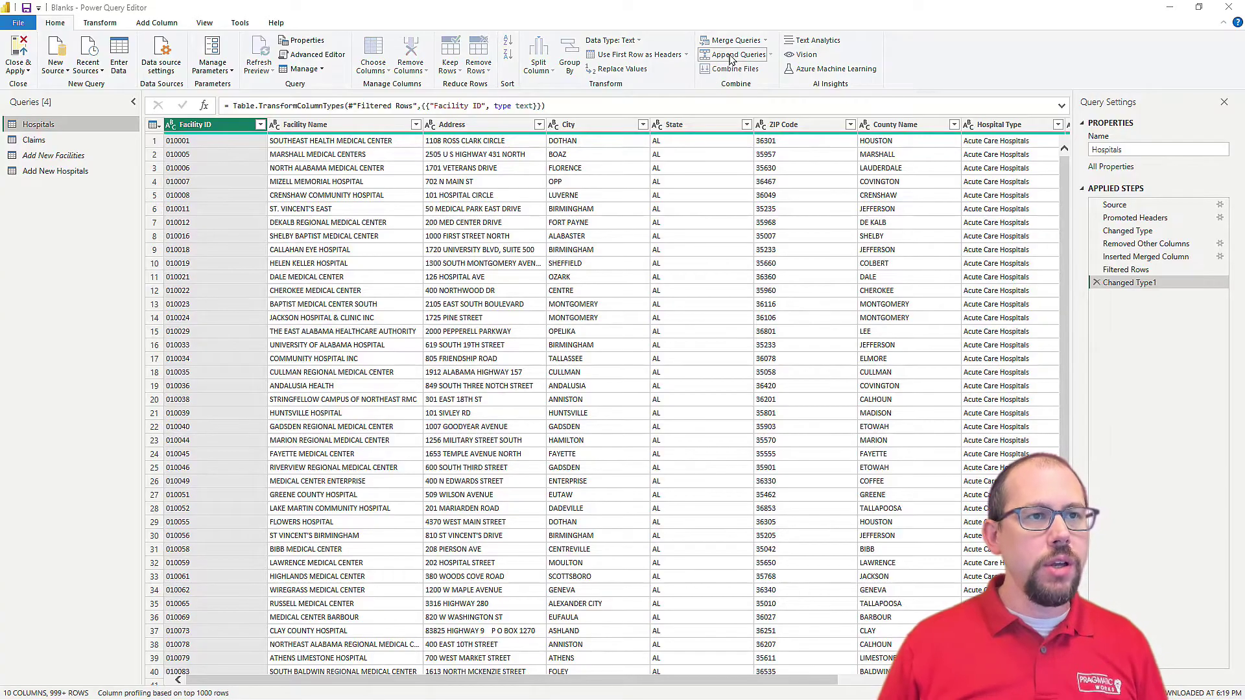
click(731, 56)
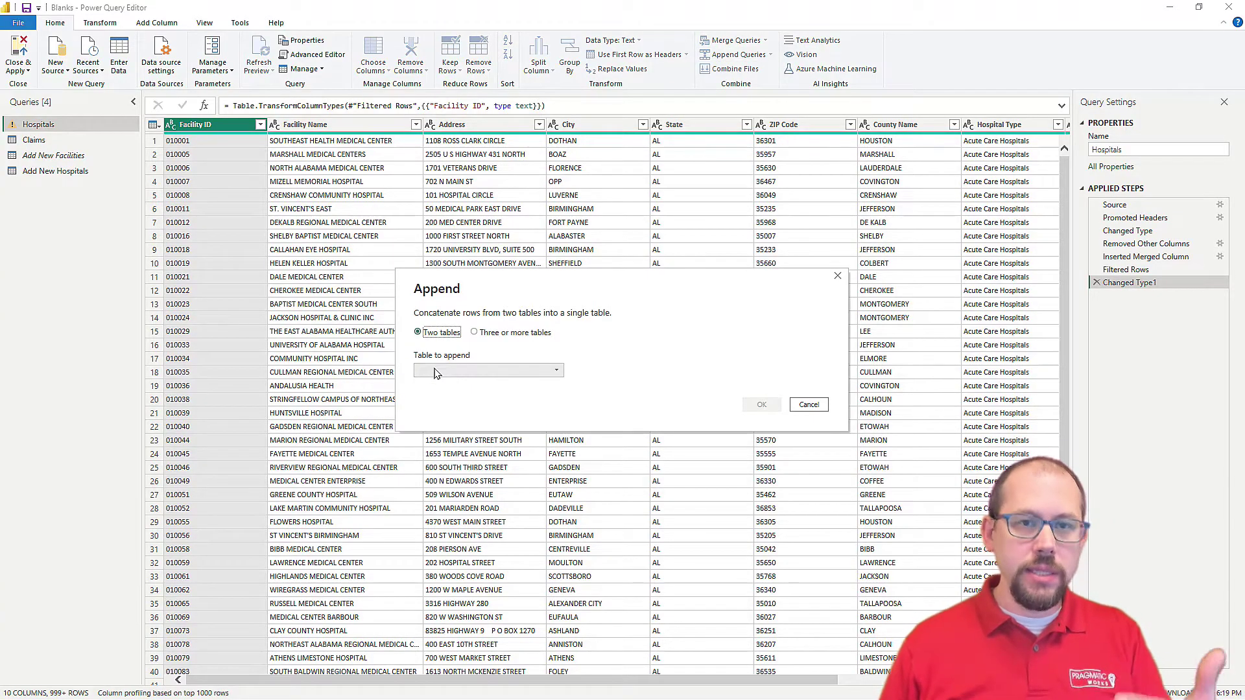
click(435, 372)
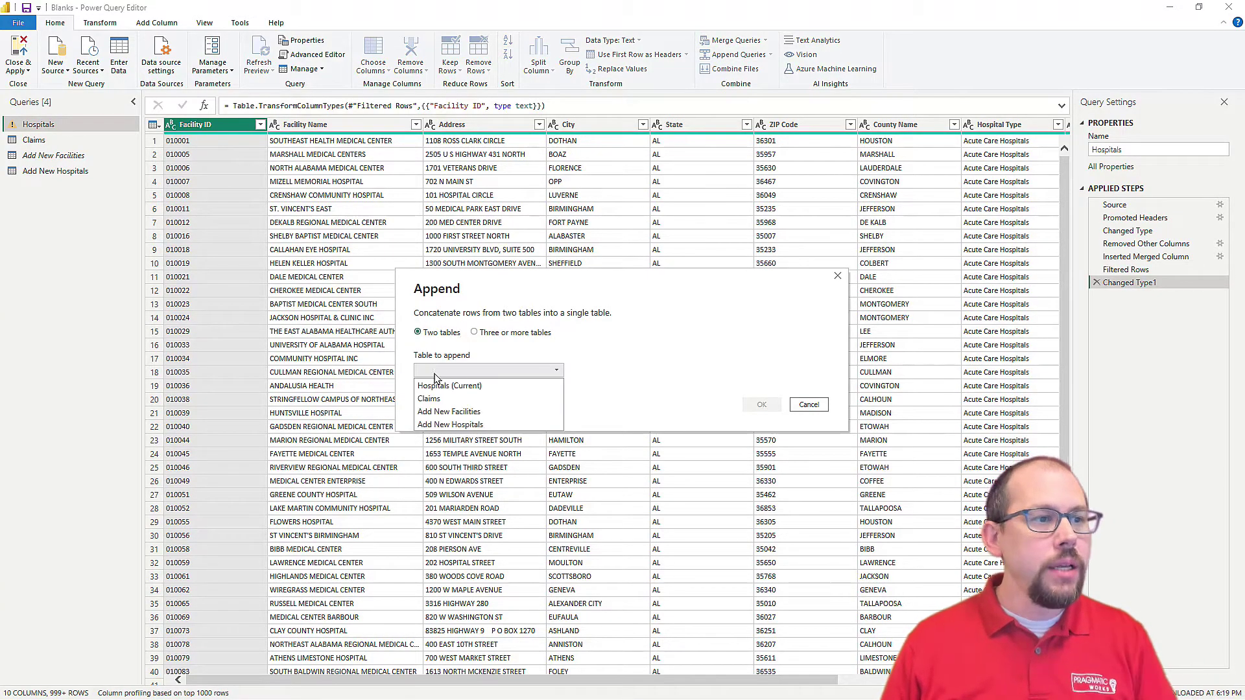
click(443, 425)
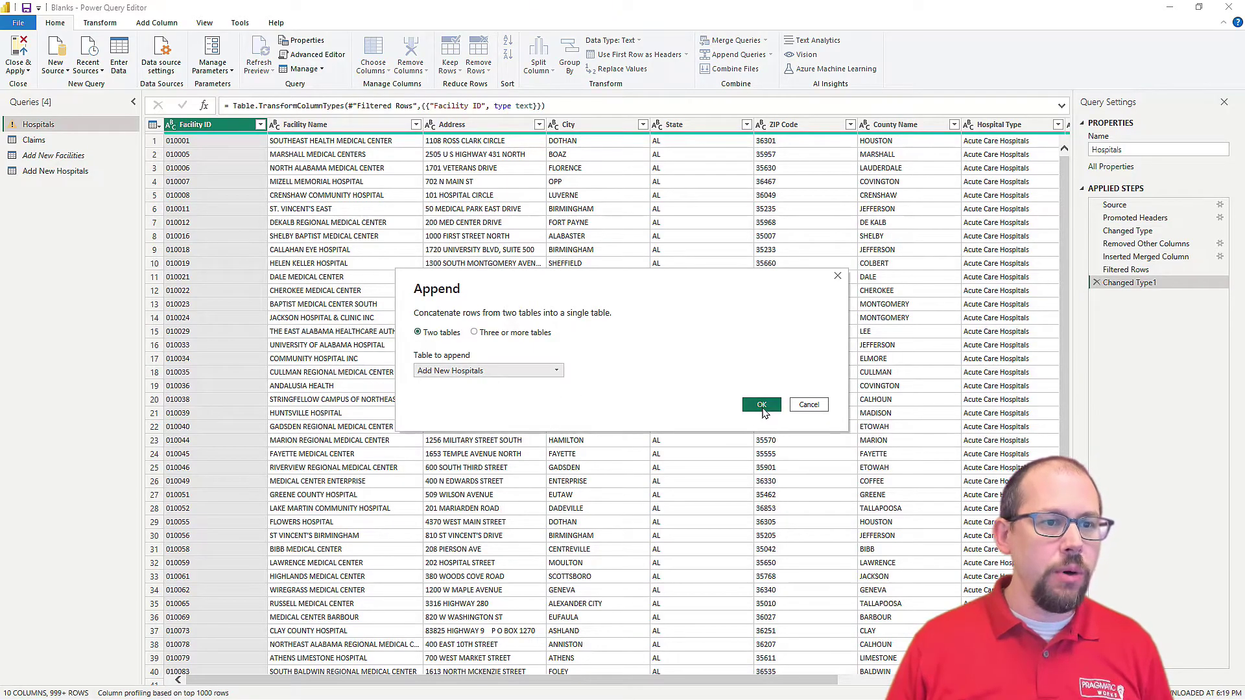
click(761, 405)
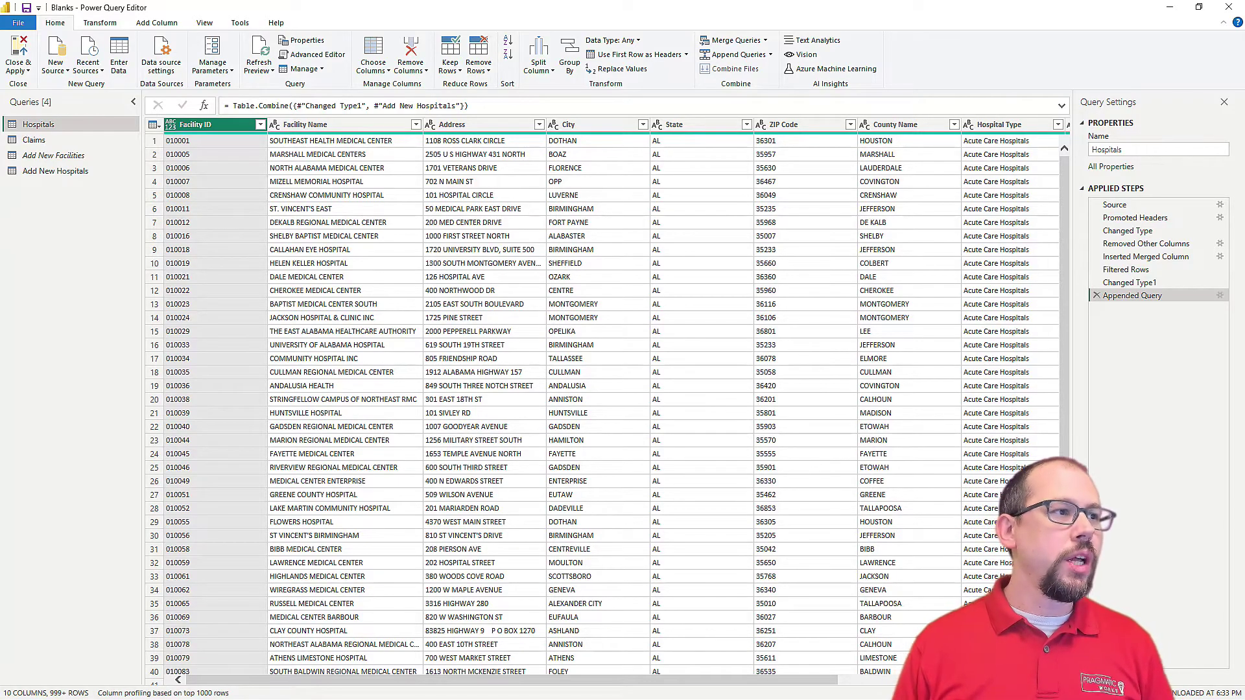
Step: Close & Apply to load 5,318 Hospitals rows, then check the report's (Blank) bar
click(19, 53)
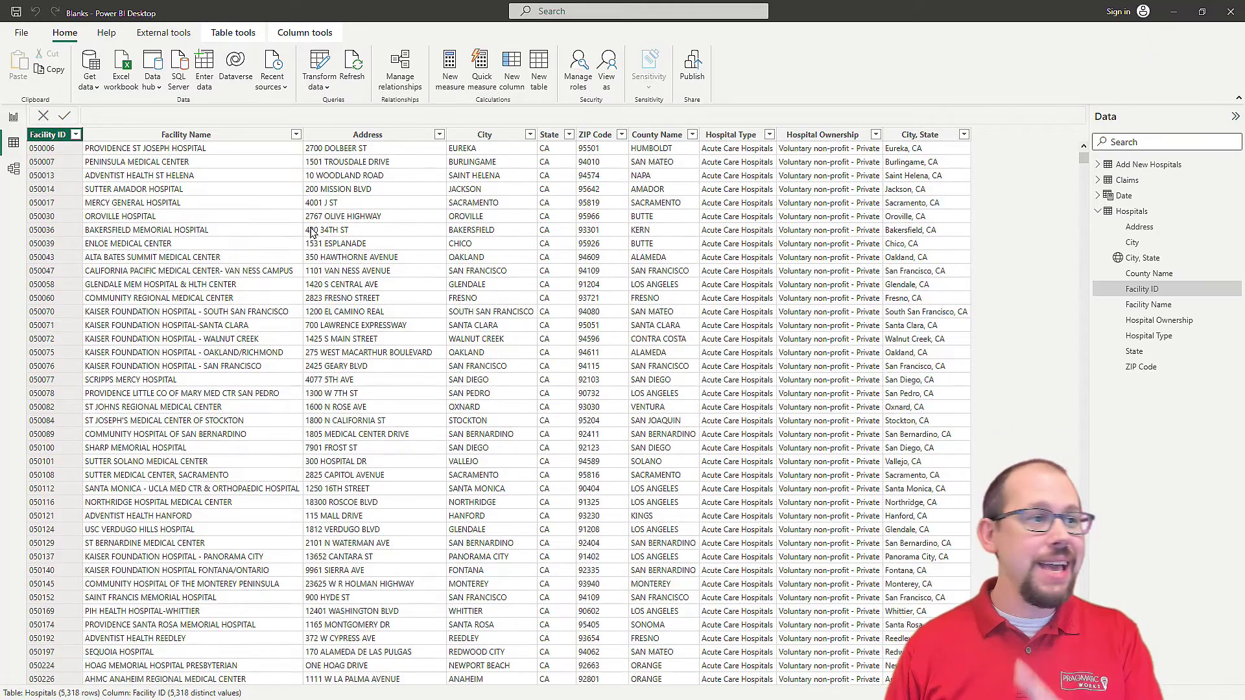
click(13, 116)
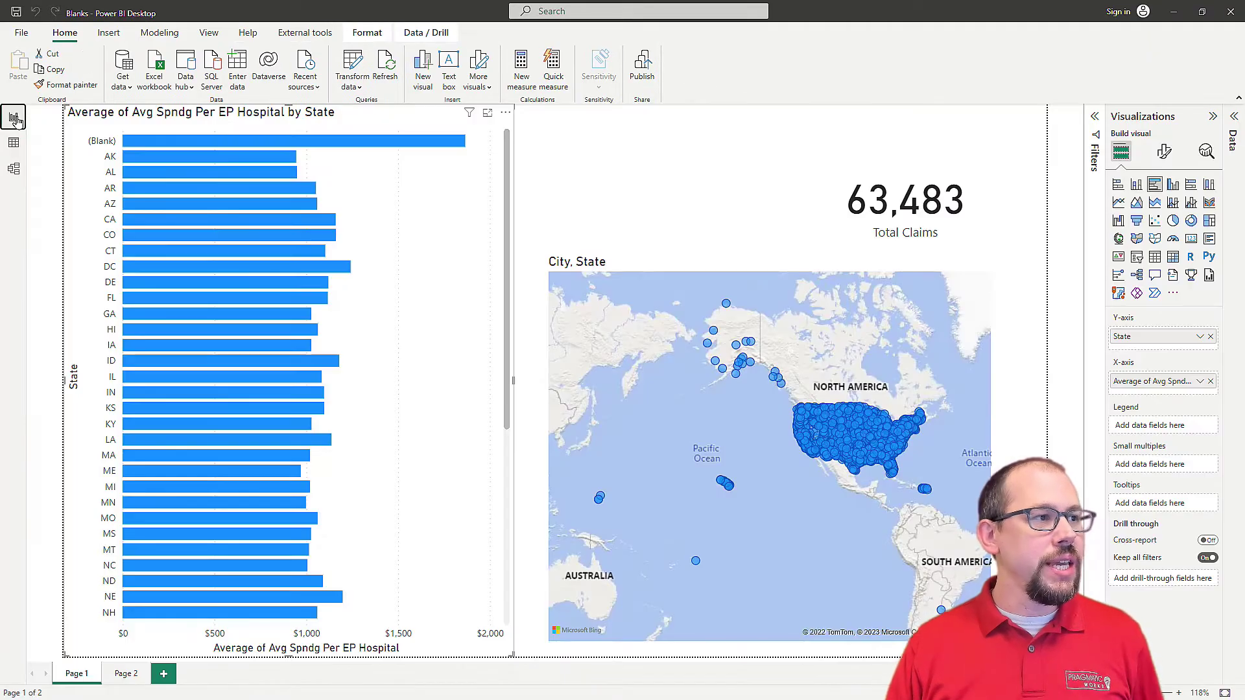
mouse_move(254, 148)
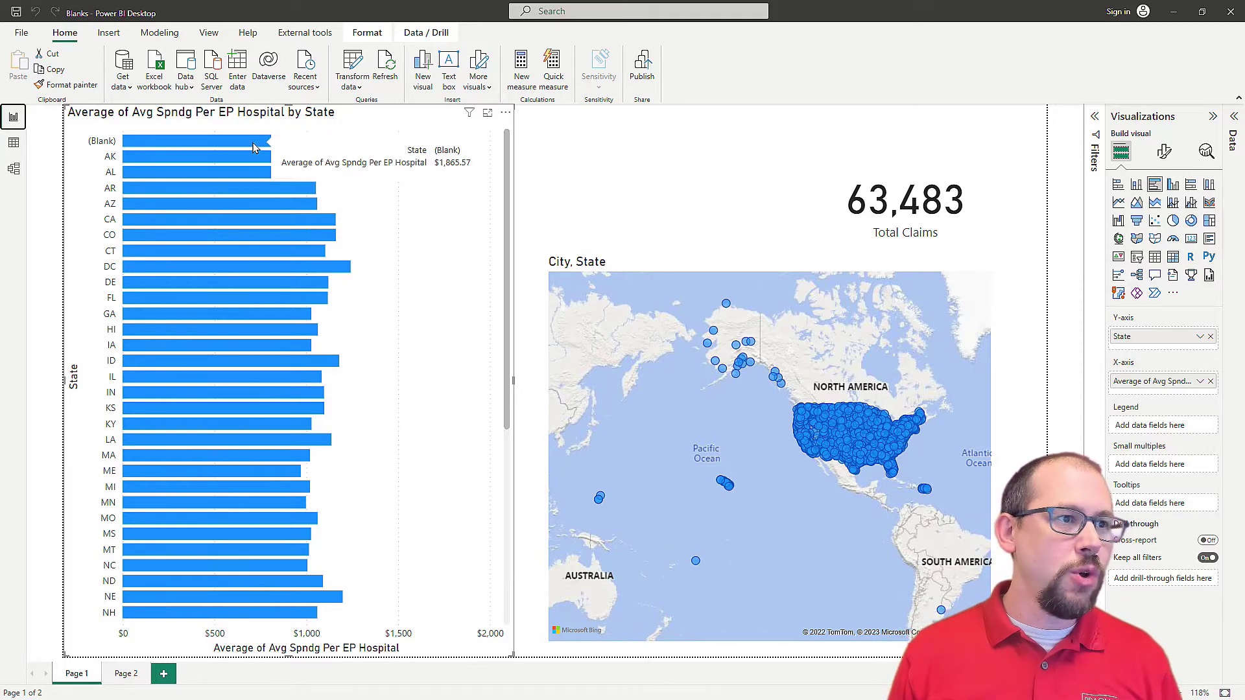
click(14, 143)
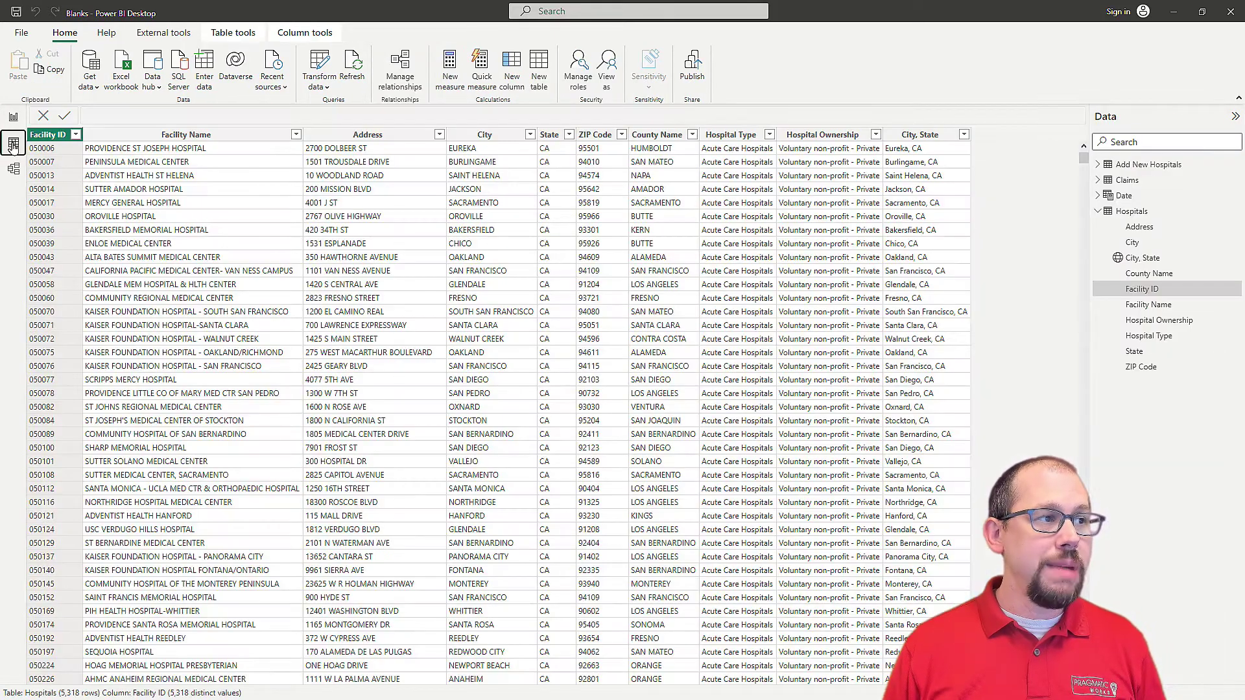
click(75, 134)
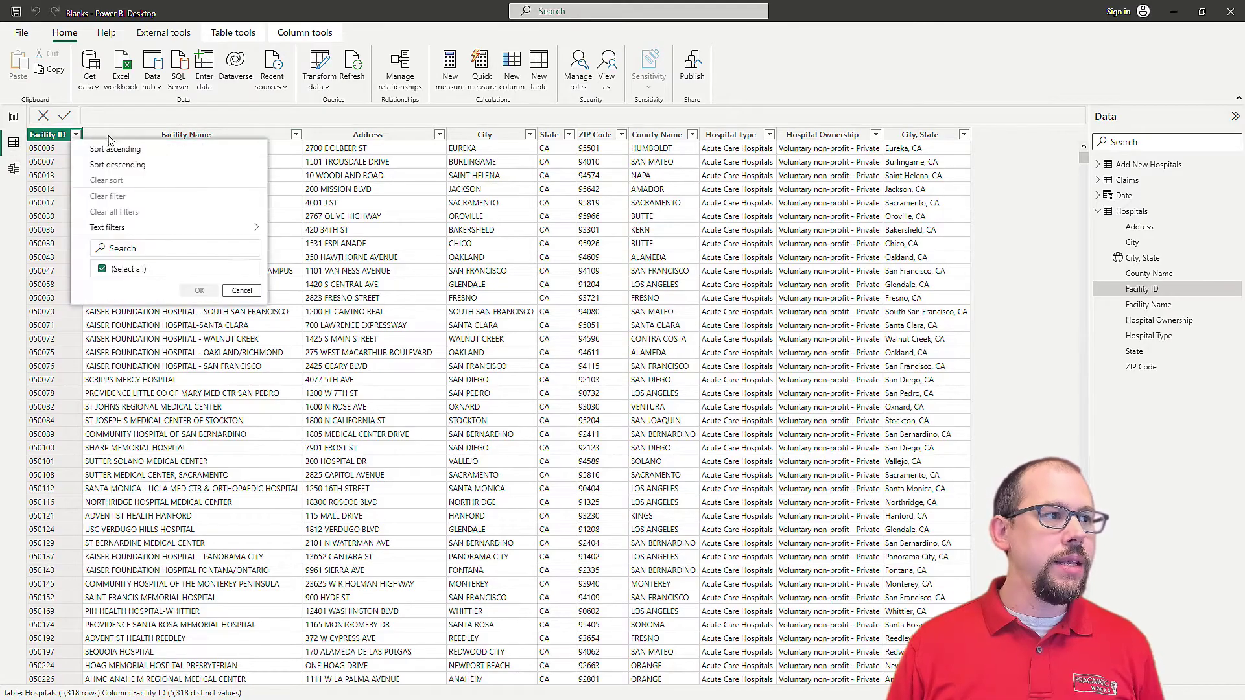
click(161, 248)
text(670265)
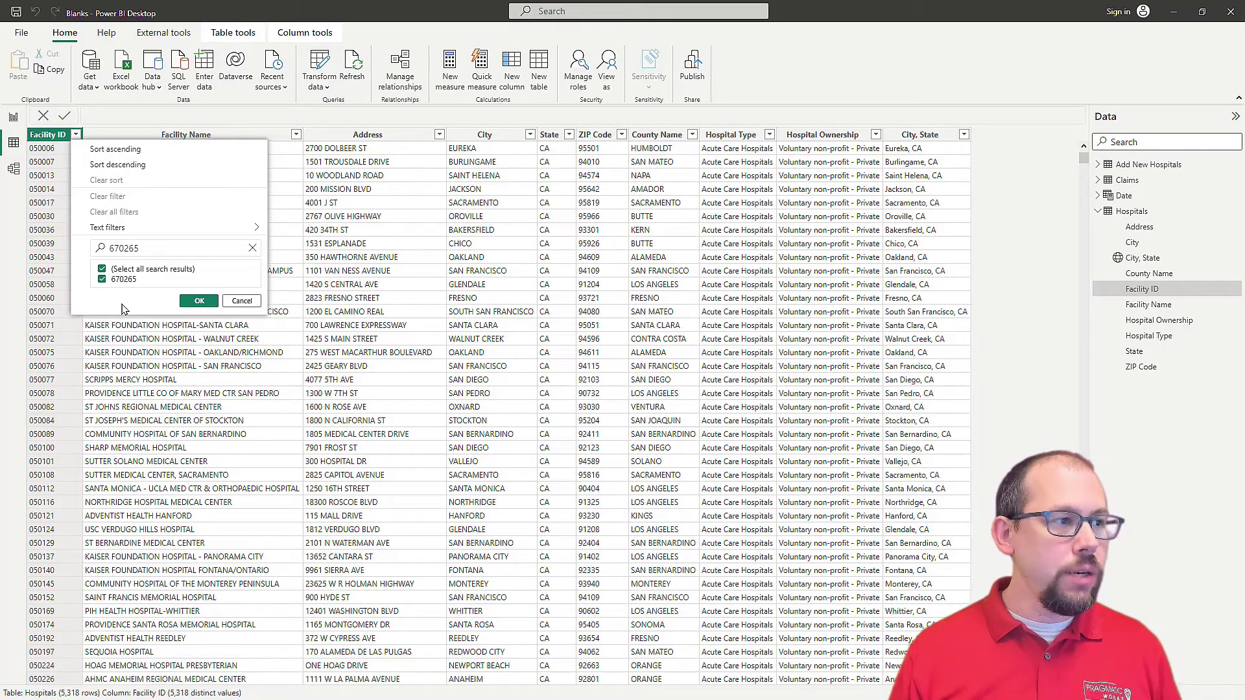
click(242, 300)
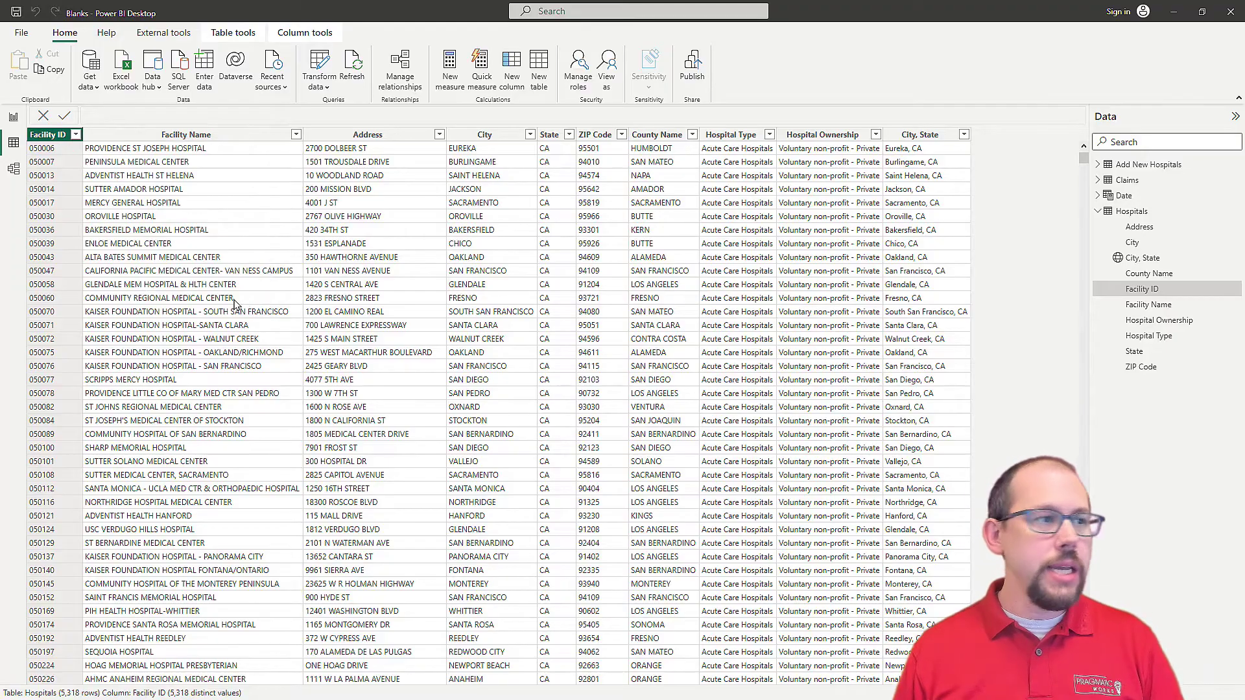
Step: Return to Report view and inspect the (Blank) bar averaging $1,865.57
click(13, 117)
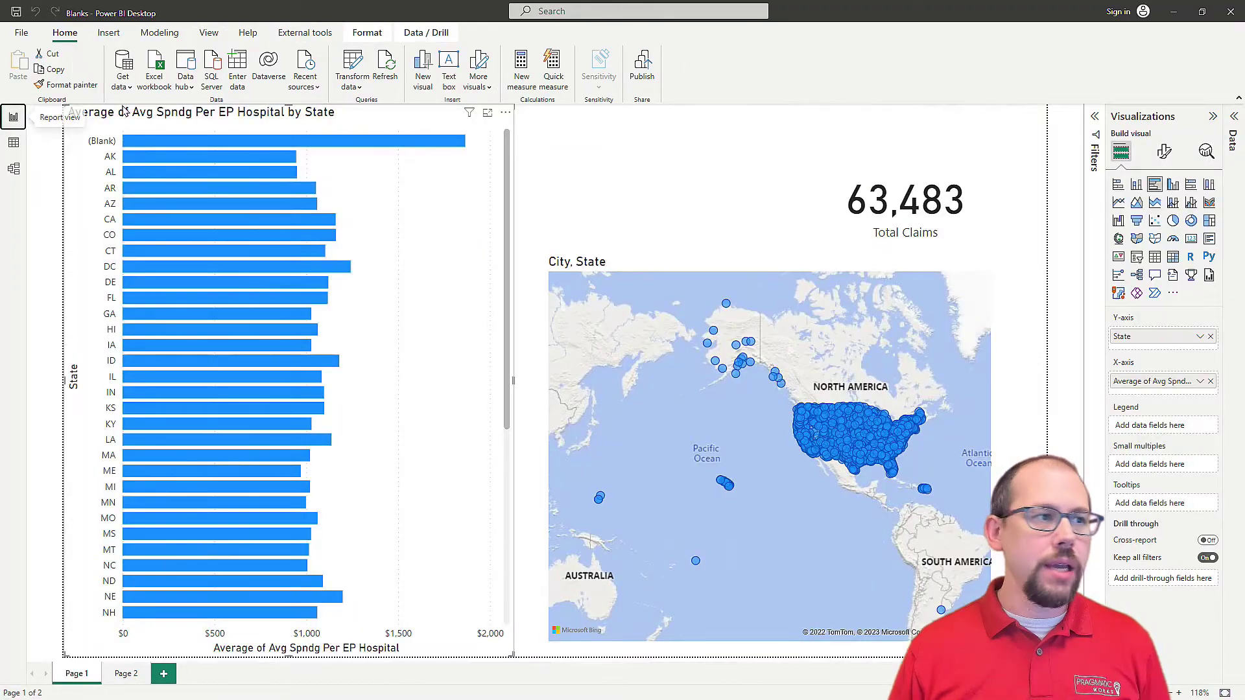
mouse_move(238, 145)
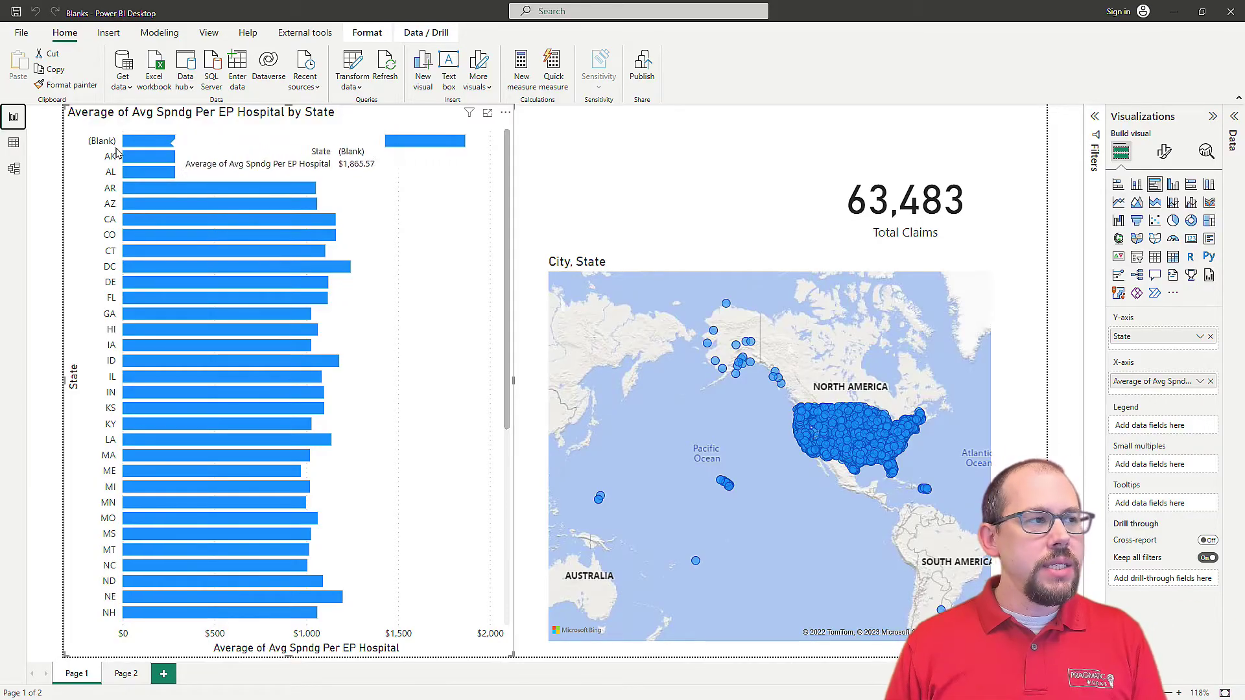
Step: Filter Hospitals' State column to (Blank) only, isolating Sagecrest Hospital, facility 670265
click(14, 145)
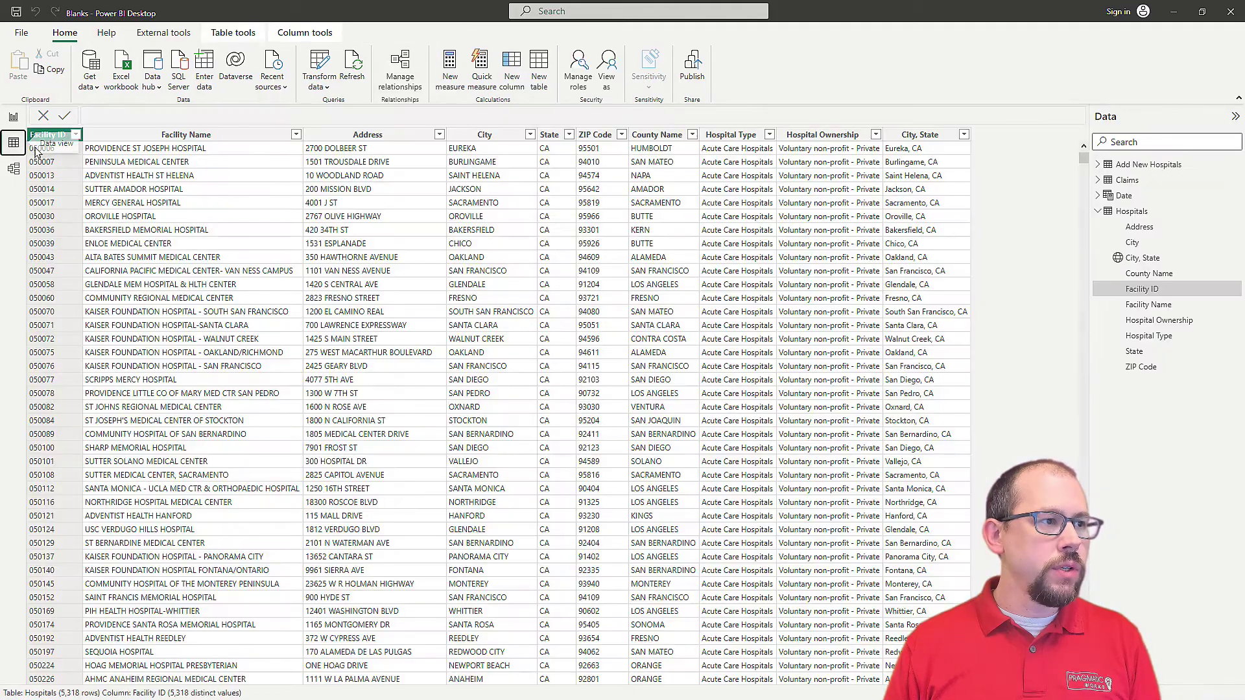
click(569, 135)
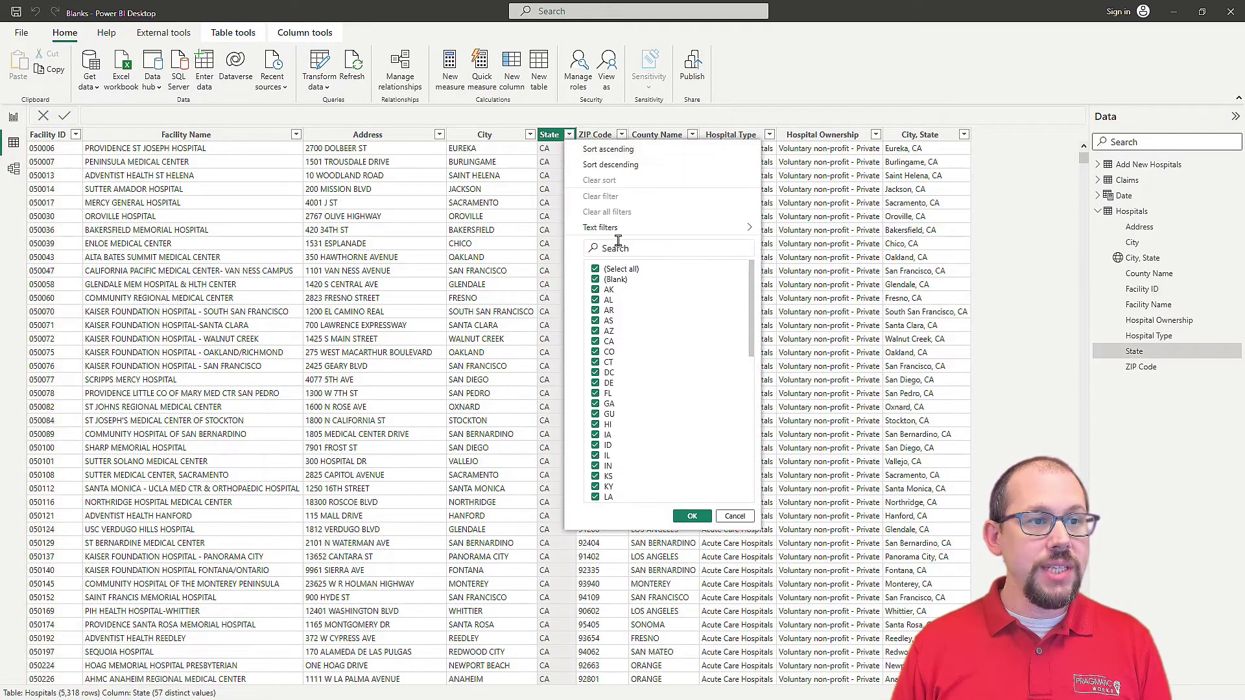
click(595, 268)
click(595, 279)
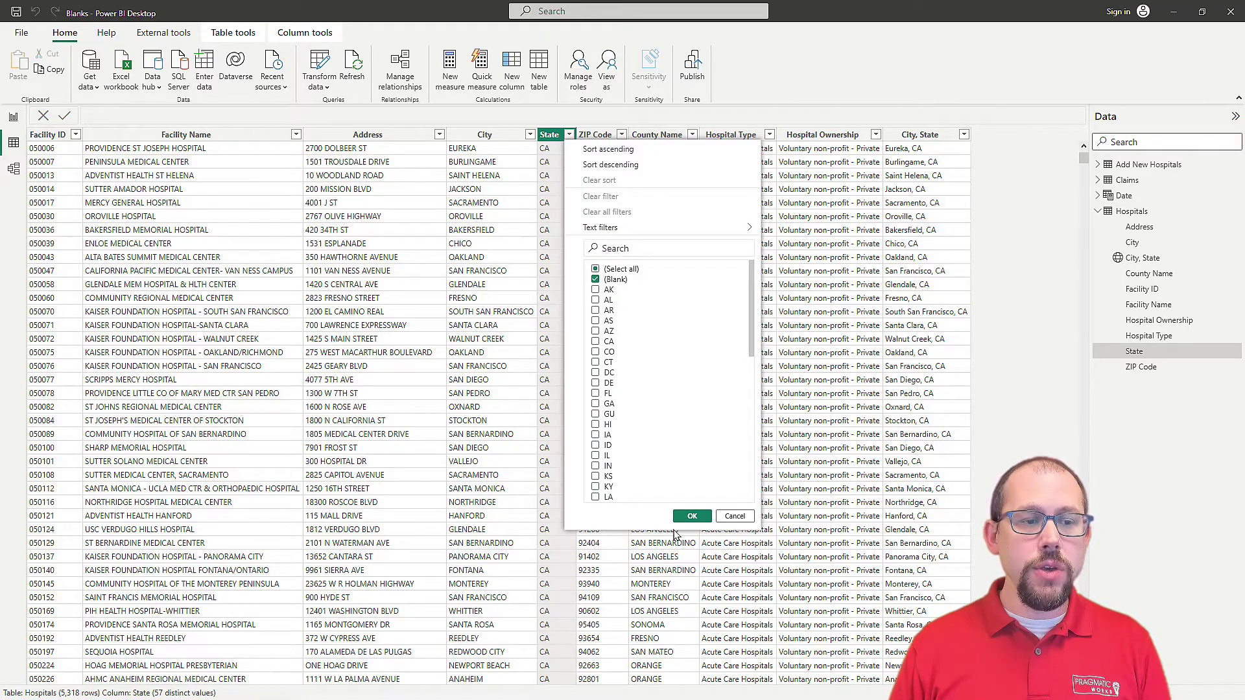
click(689, 517)
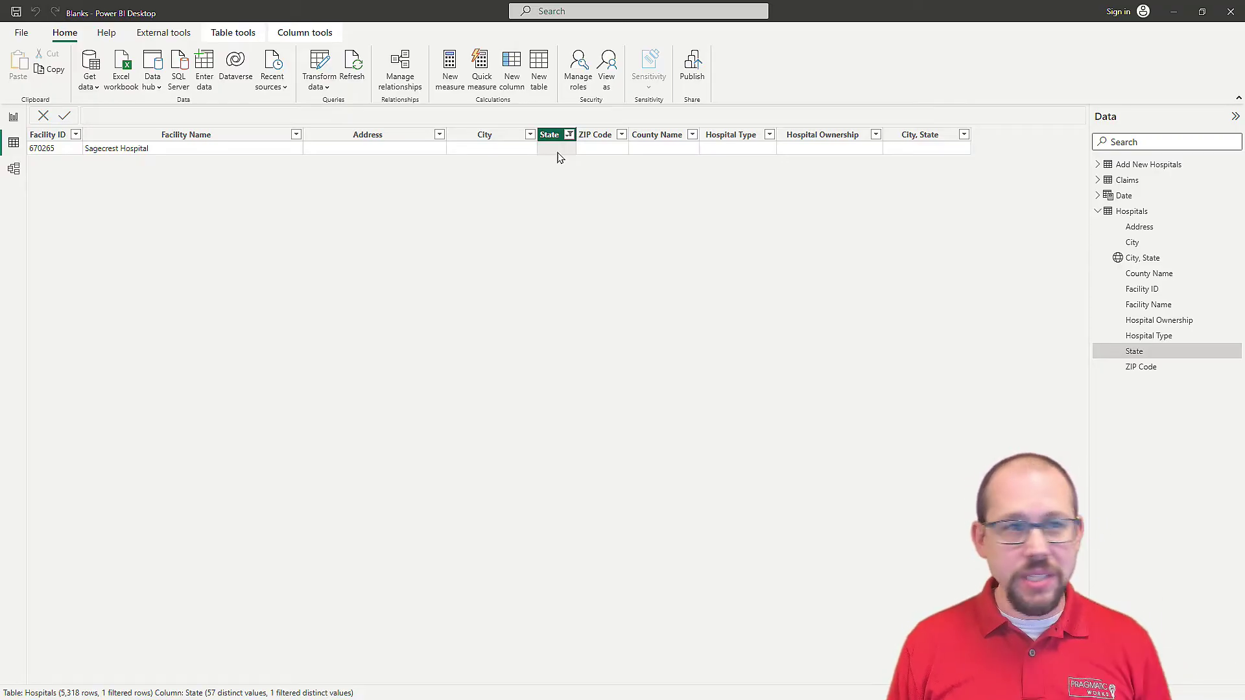
Step: In Power Query, edit the Add New Hospitals source to add a State column with TX
click(324, 63)
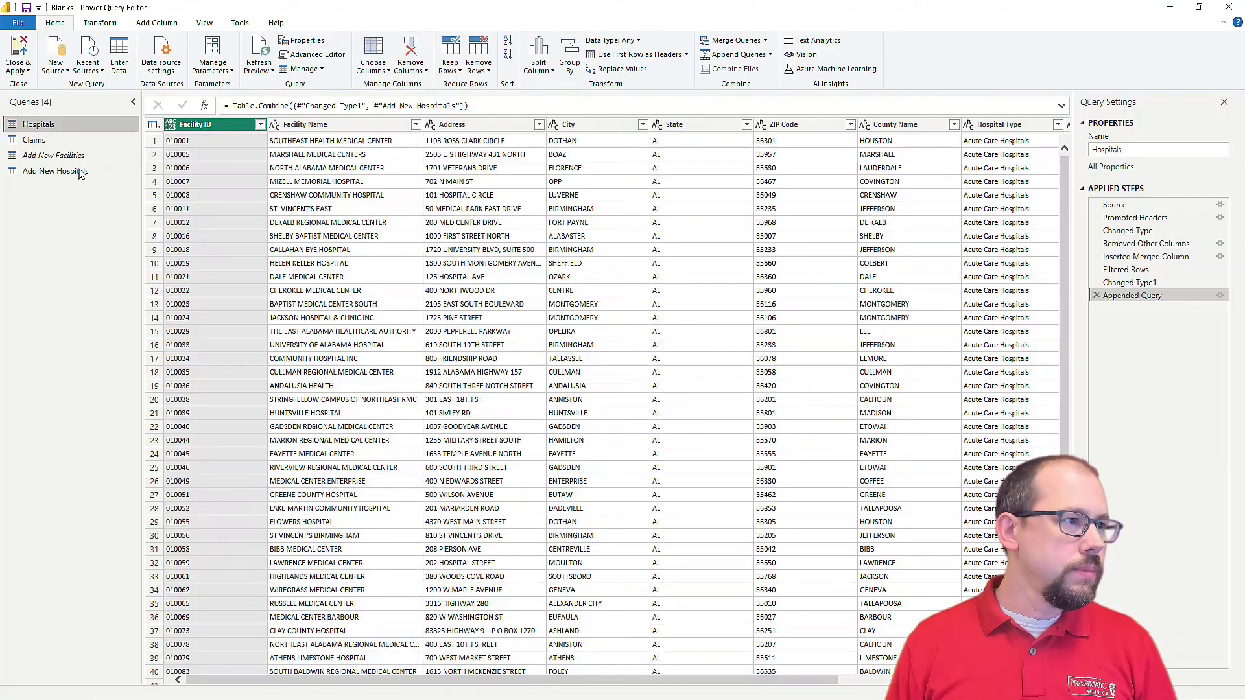
click(81, 172)
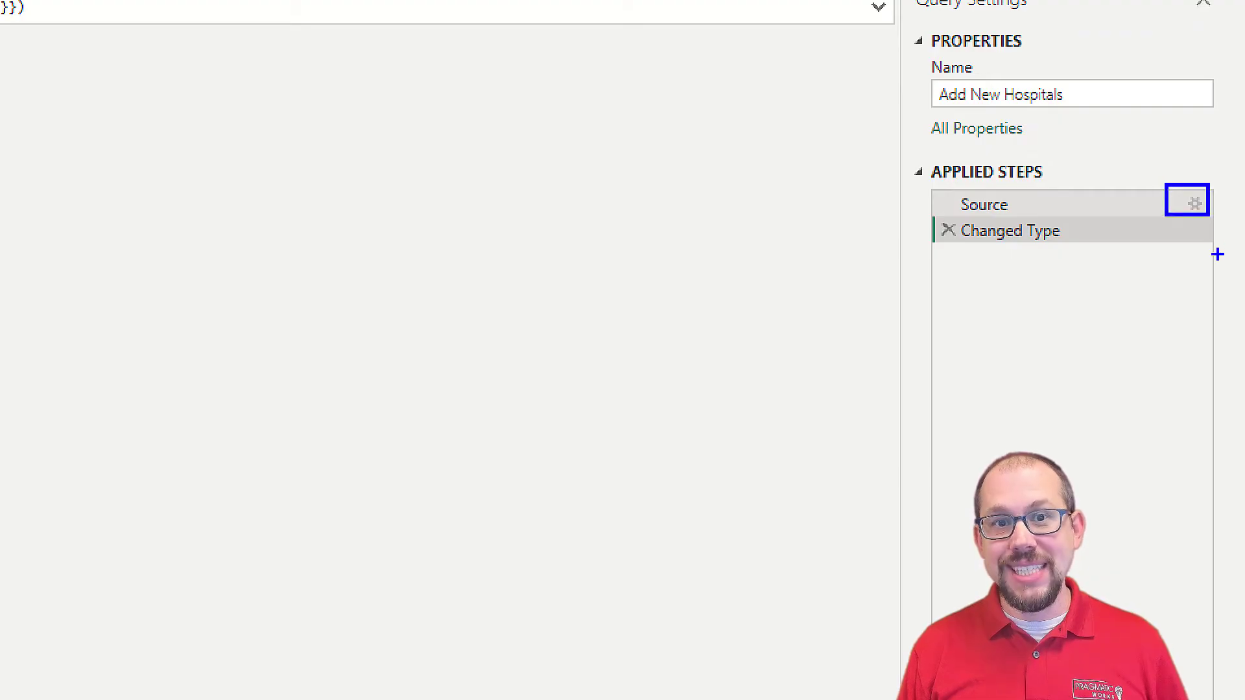
click(1195, 206)
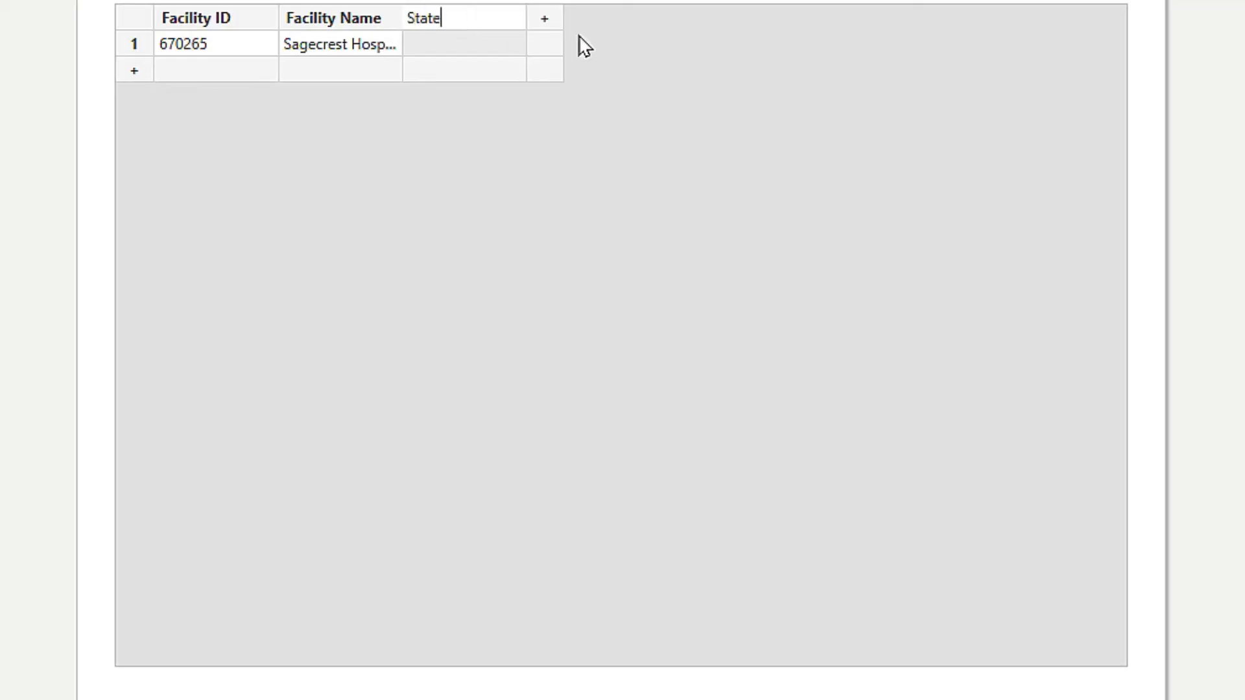
click(488, 47)
text(TX)
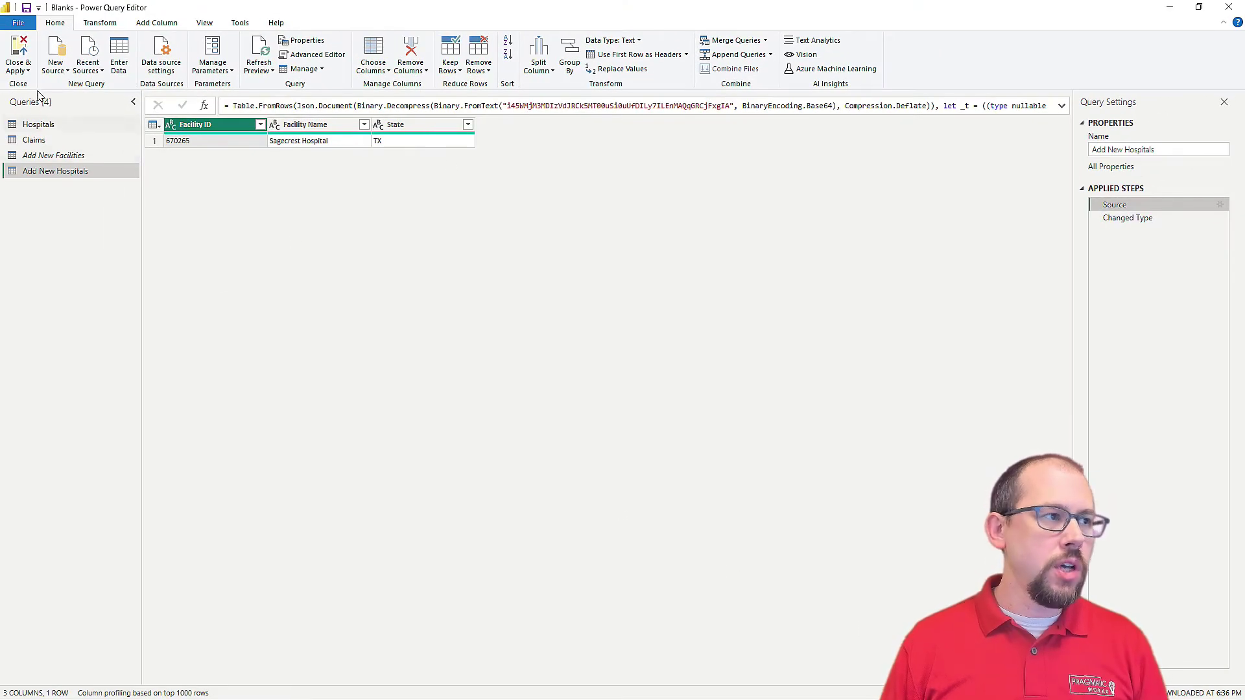
Step: Apply the query changes, clear the State column filter, and check the state chart in Report view
click(19, 52)
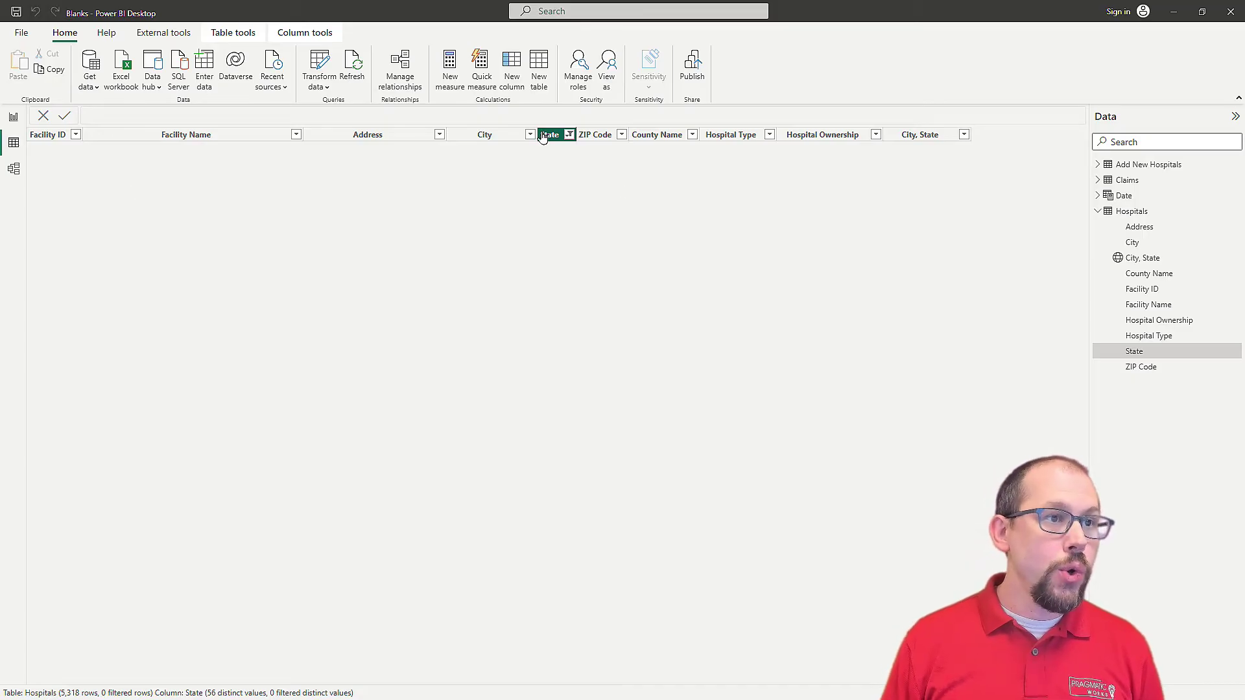
click(569, 135)
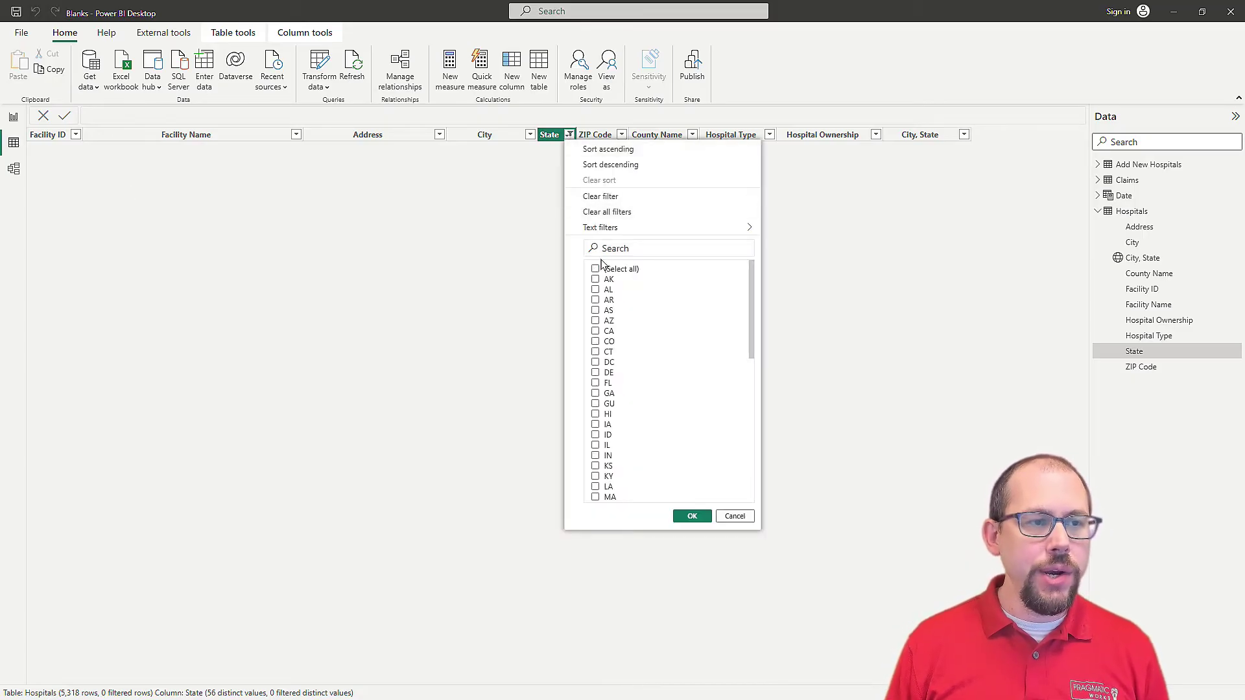
click(598, 196)
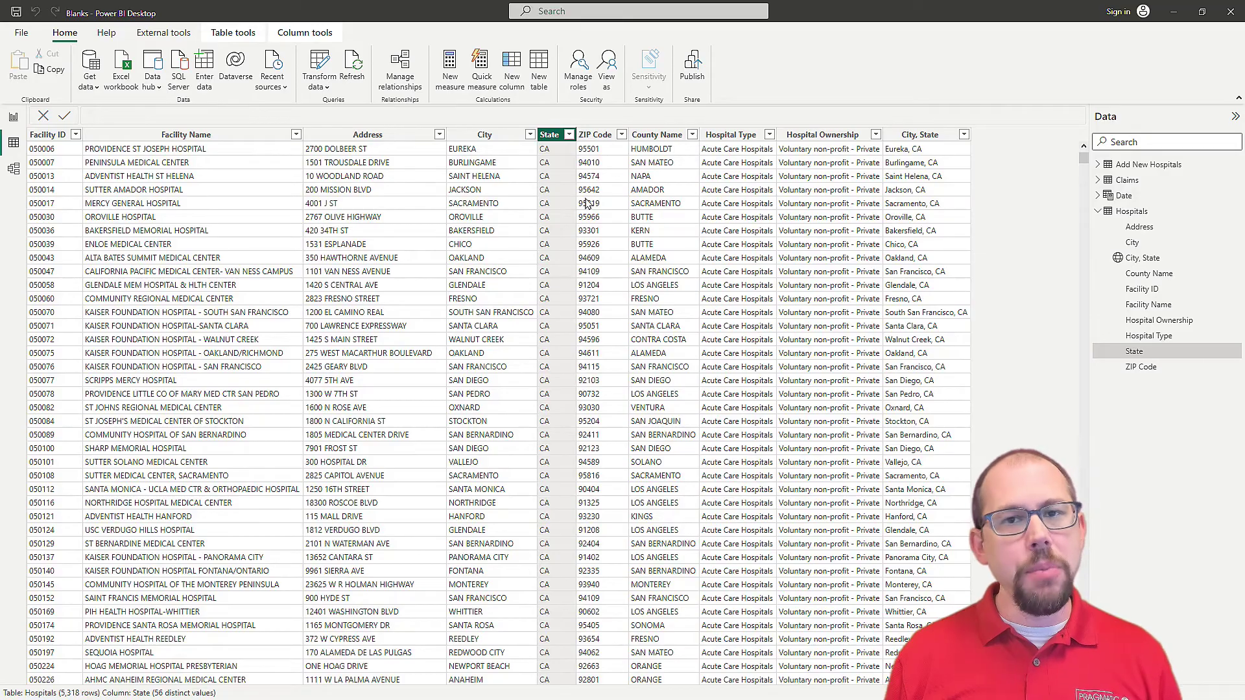
click(14, 118)
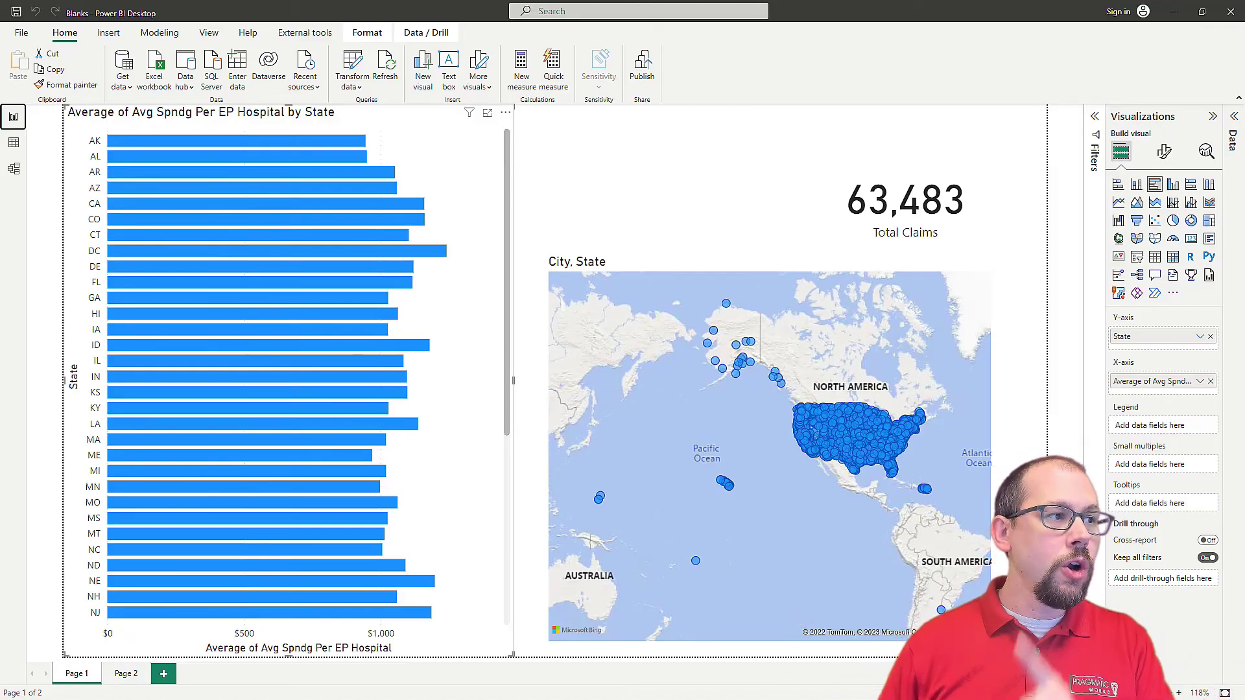
Step: Switch to Model view to see Claims linked to Hospitals by Facility ID, plus the Date table
click(15, 170)
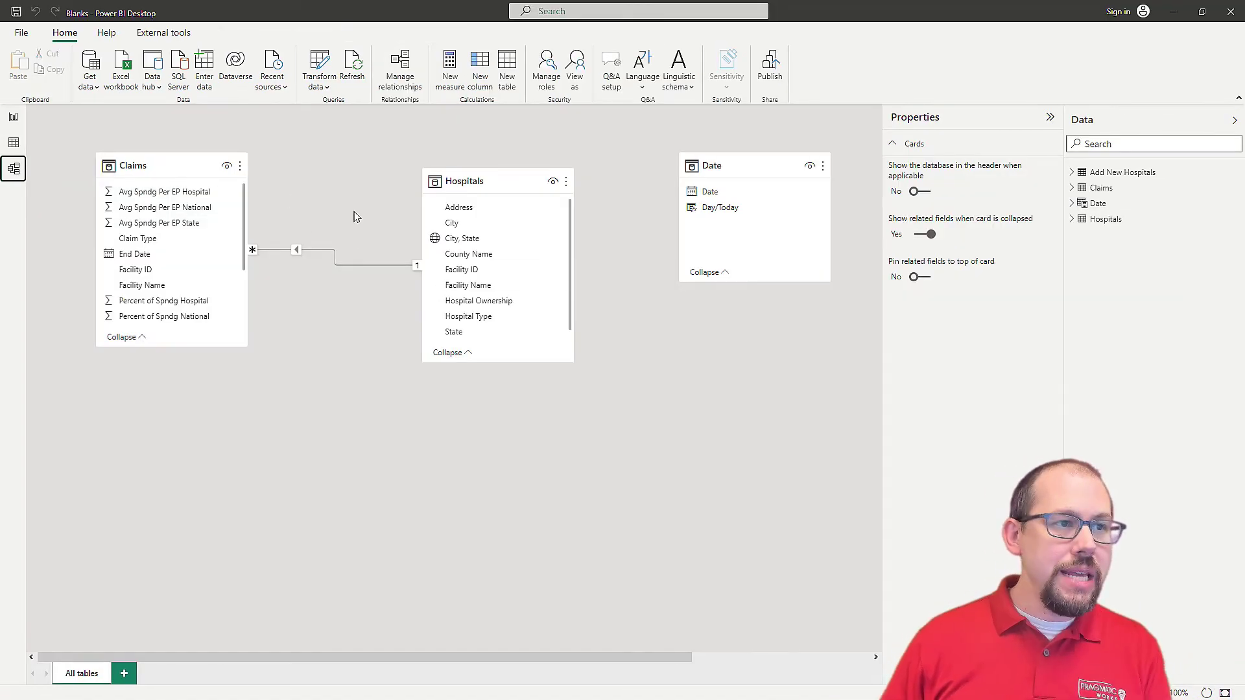